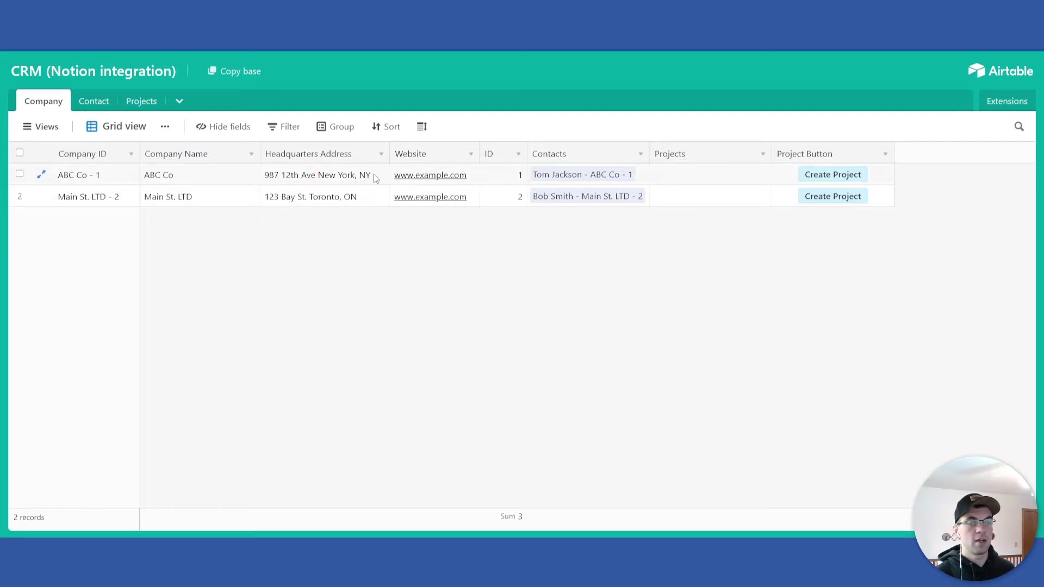
Step: Copy the CRM (Notion integration) base, then go to the Notion Public Templates page
left_click(234, 74)
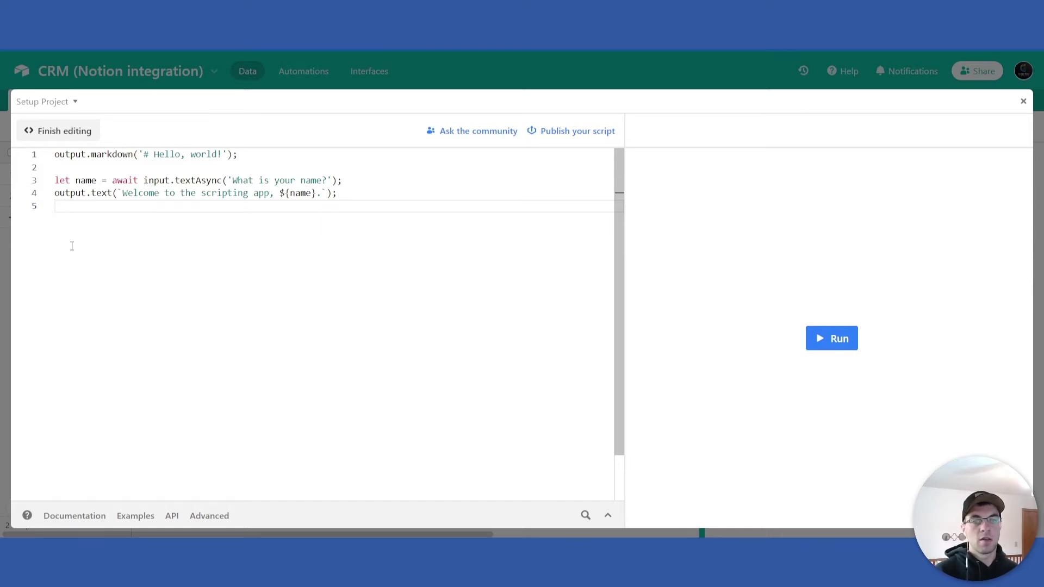
key("ctrl+Tab")
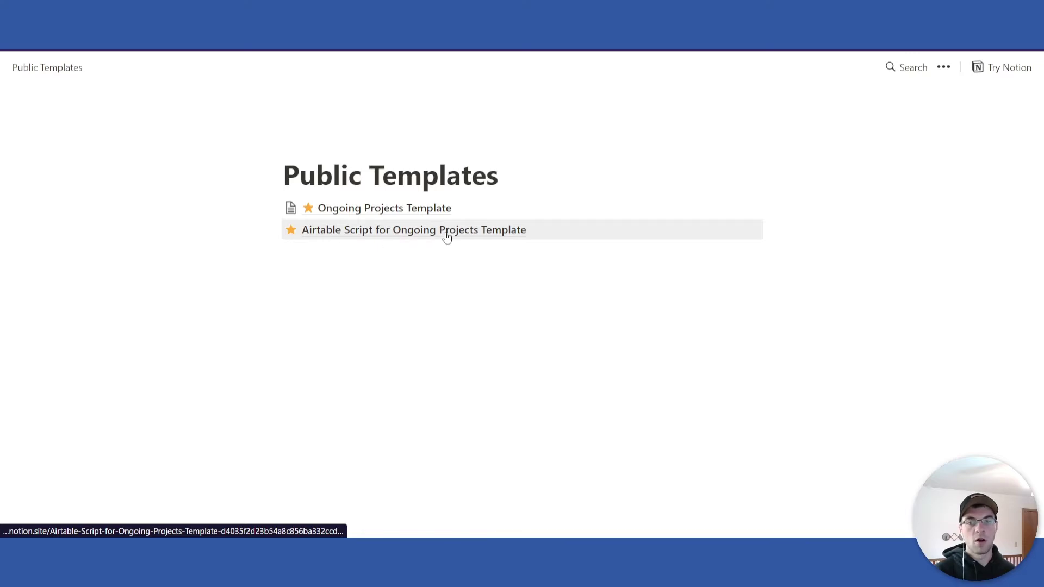
Step: Open the Airtable Script for Ongoing Projects Template page and copy its script code
left_click(504, 232)
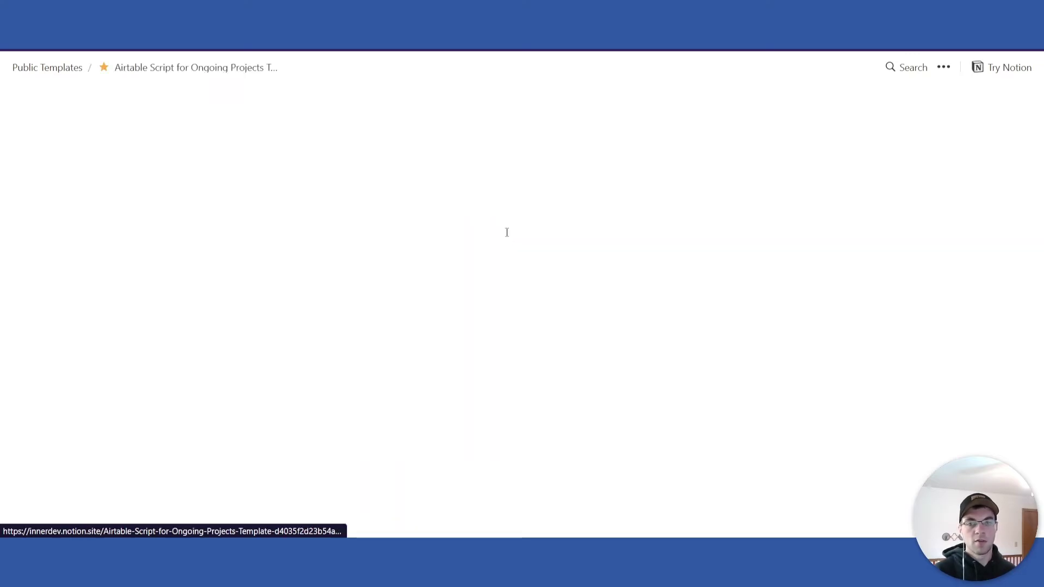
scroll(654, 299, "down", 3)
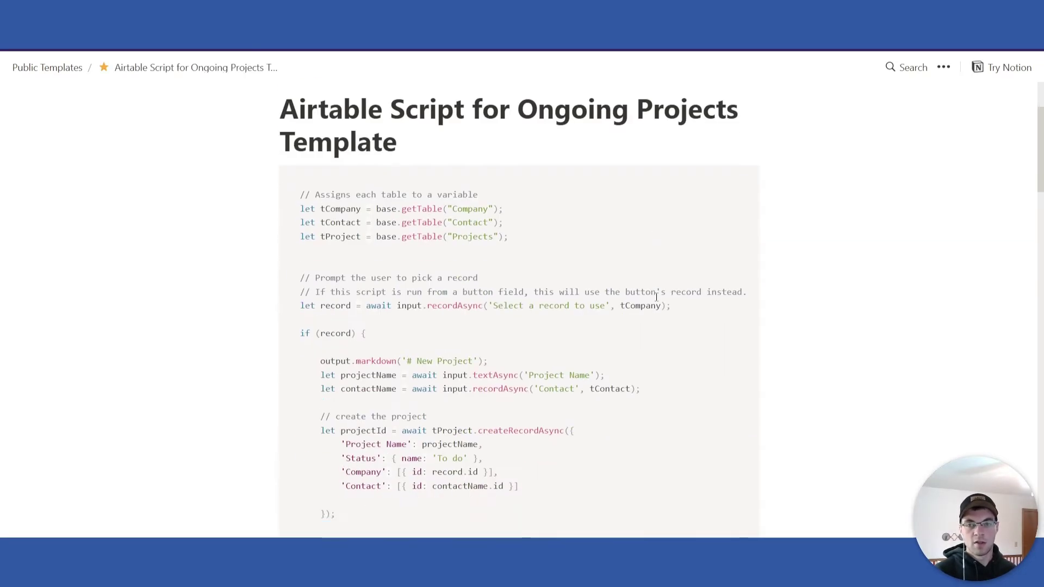
left_click(741, 185)
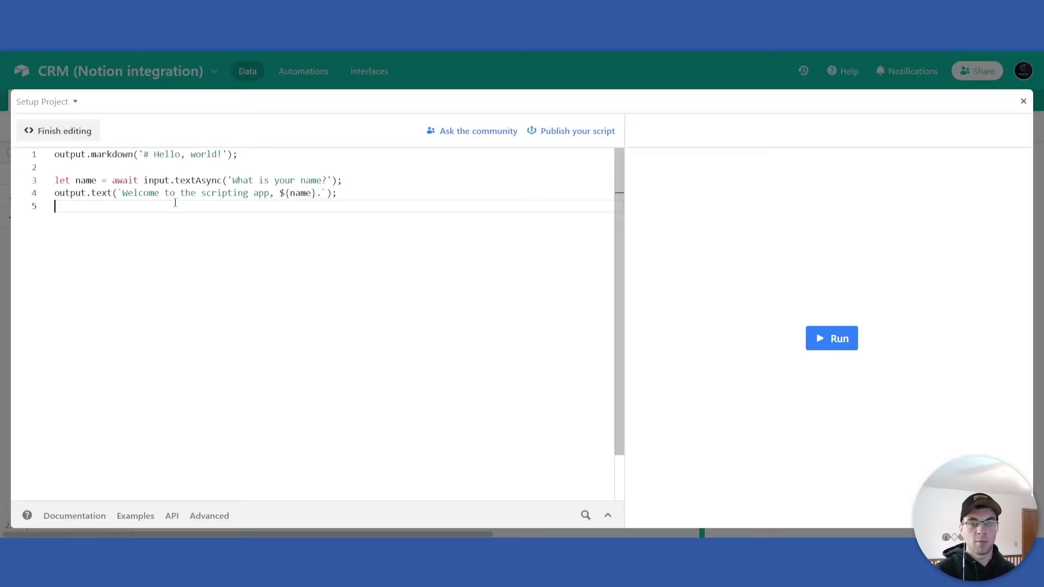
Step: Paste the copied Ongoing Projects script over the hello-world sample in Setup Project
left_click_drag(175, 203, 54, 154)
key("ctrl+v")
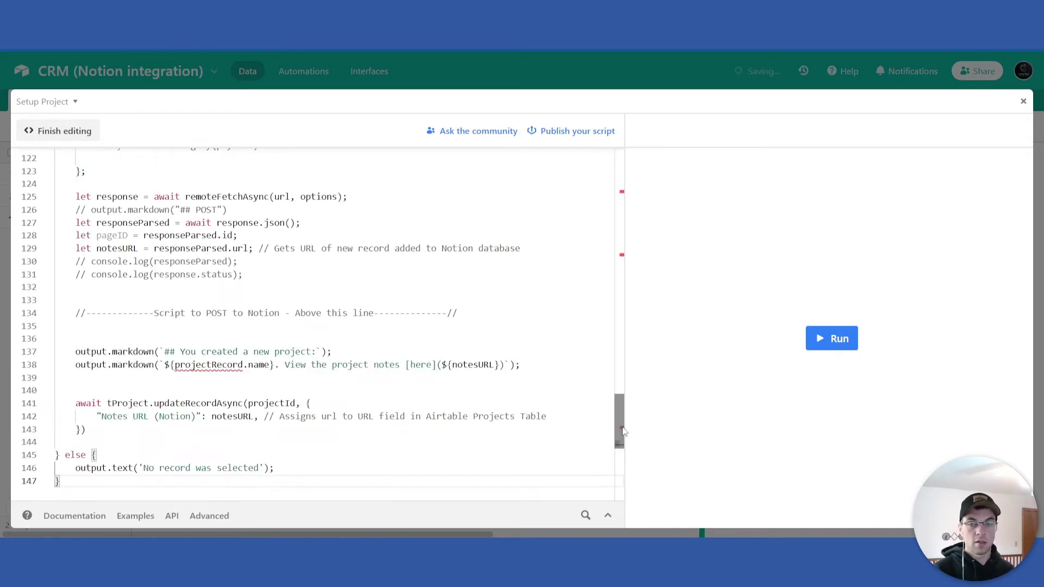
left_click_drag(620, 422, 619, 140)
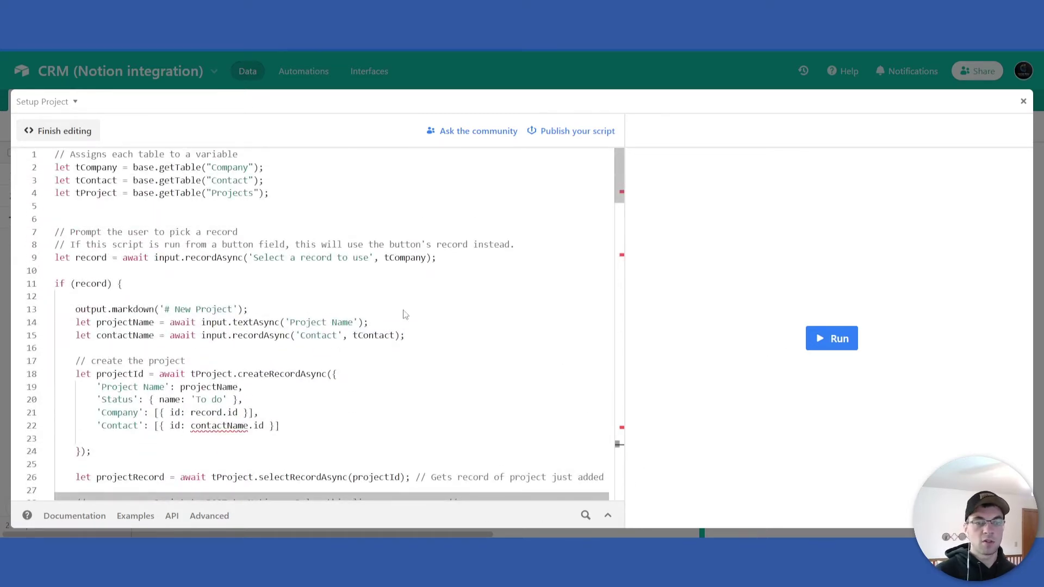
scroll(340, 328, "down", 1)
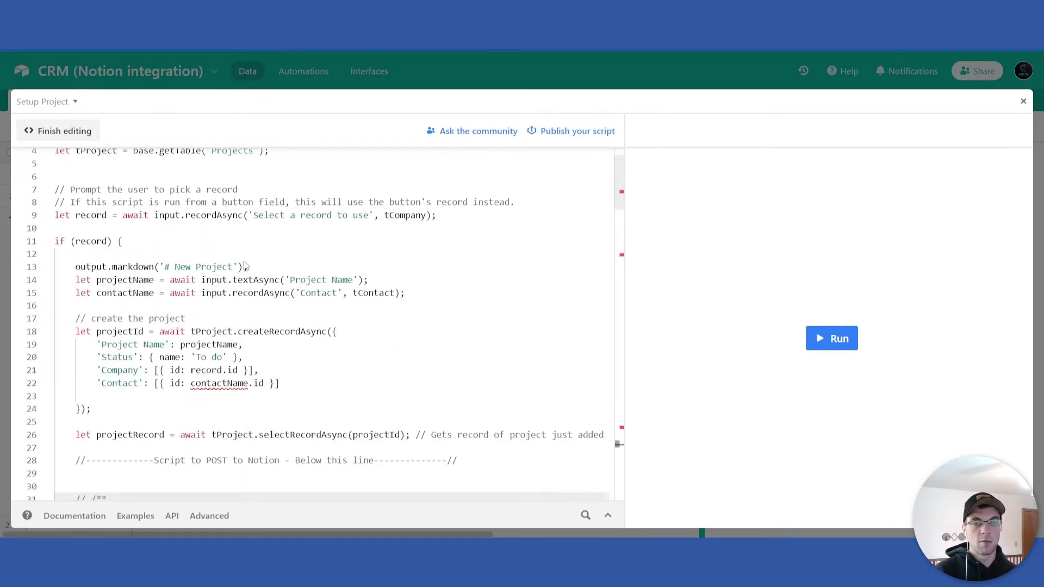
scroll(245, 265, "up", 1)
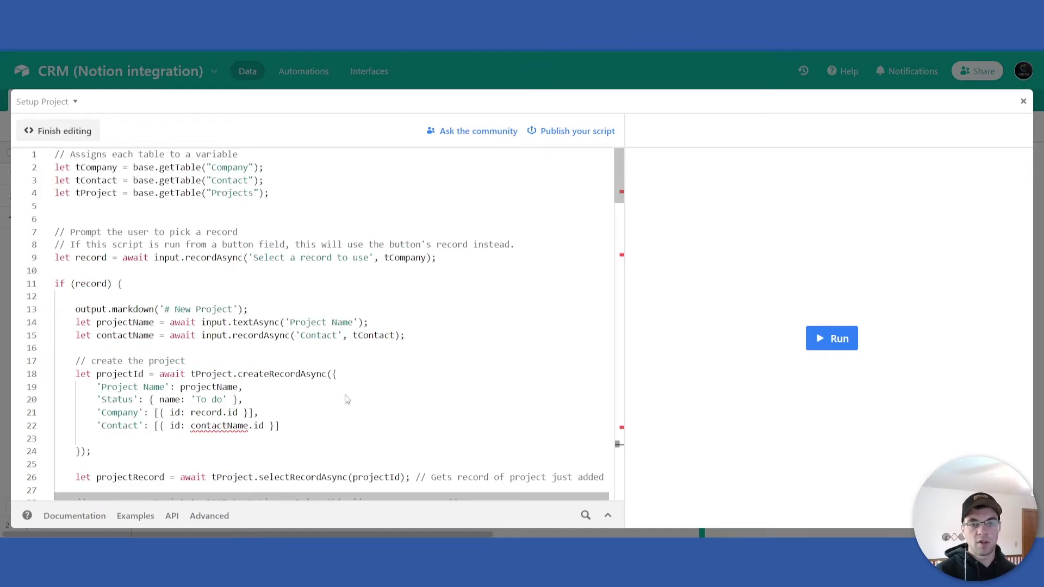
Step: Close the script editor and extensions panel, then look through the Contact, Projects and Company tables
left_click(1024, 103)
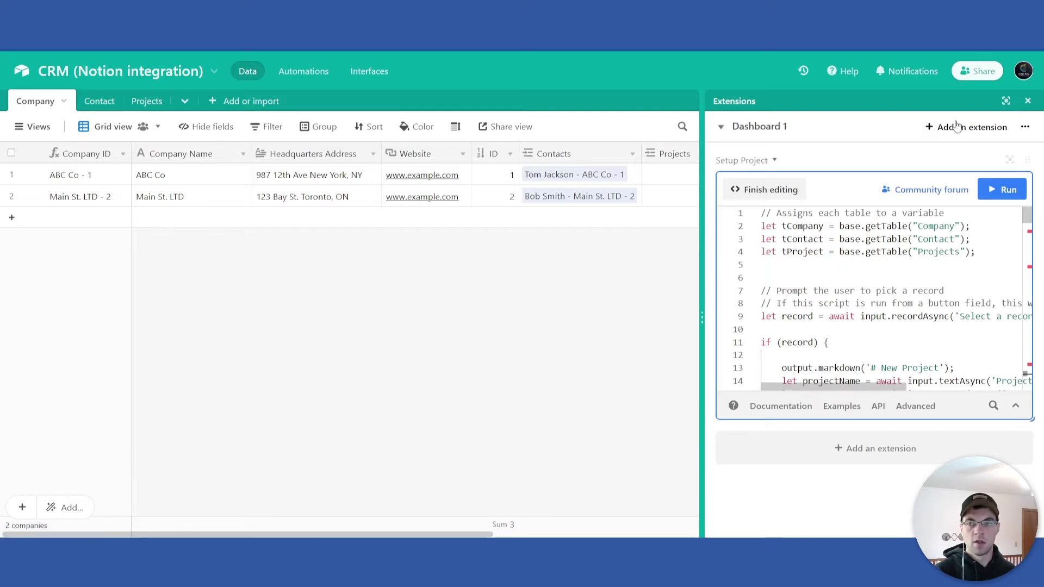
left_click(1021, 101)
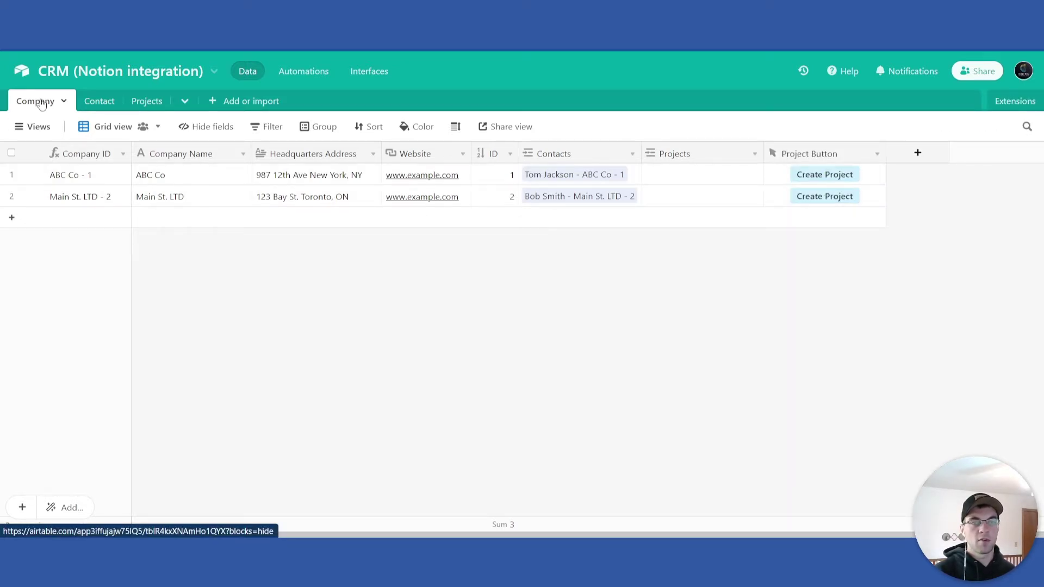
left_click(99, 102)
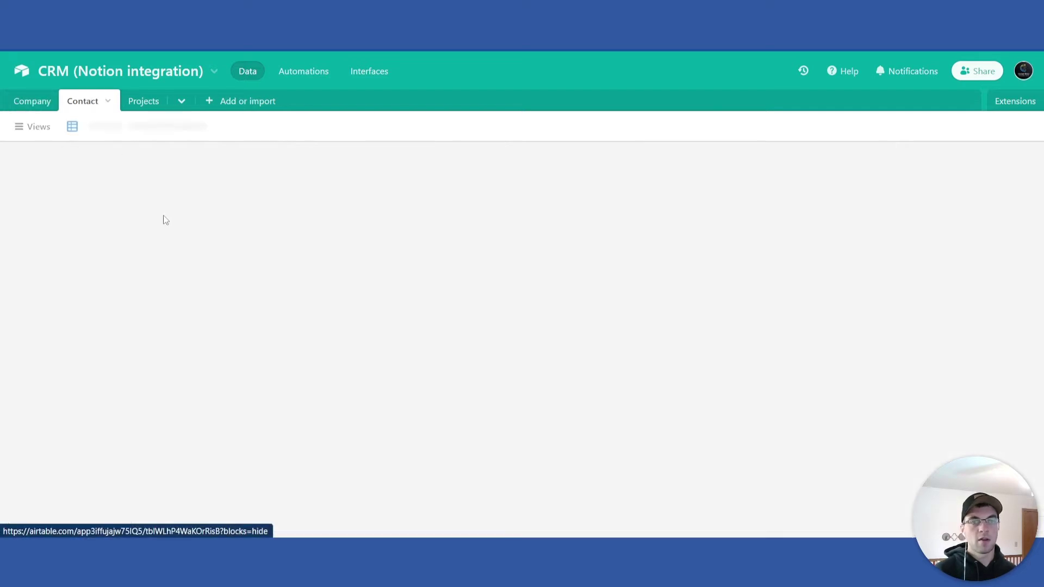
left_click(141, 102)
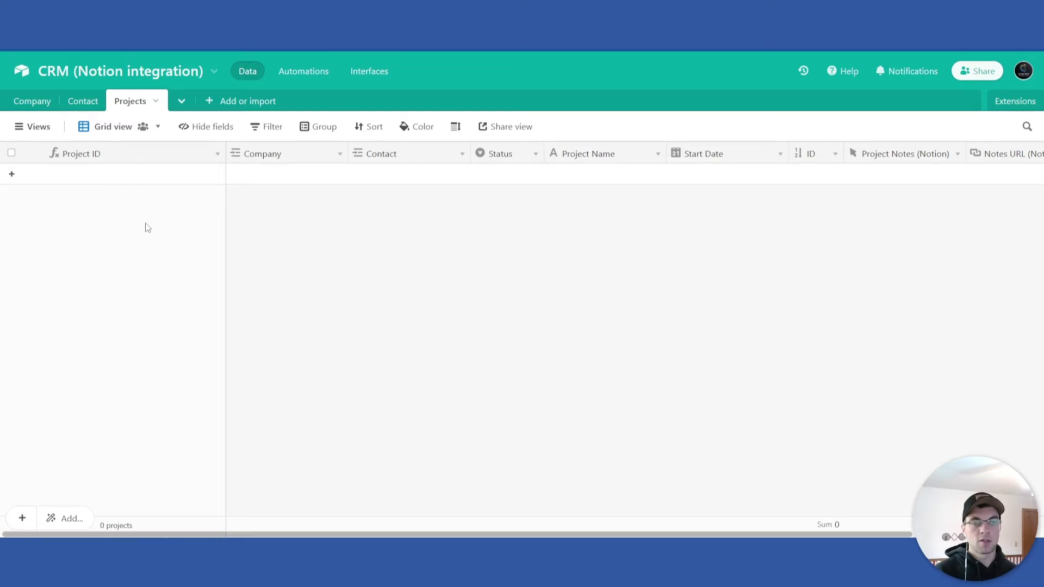
left_click(34, 103)
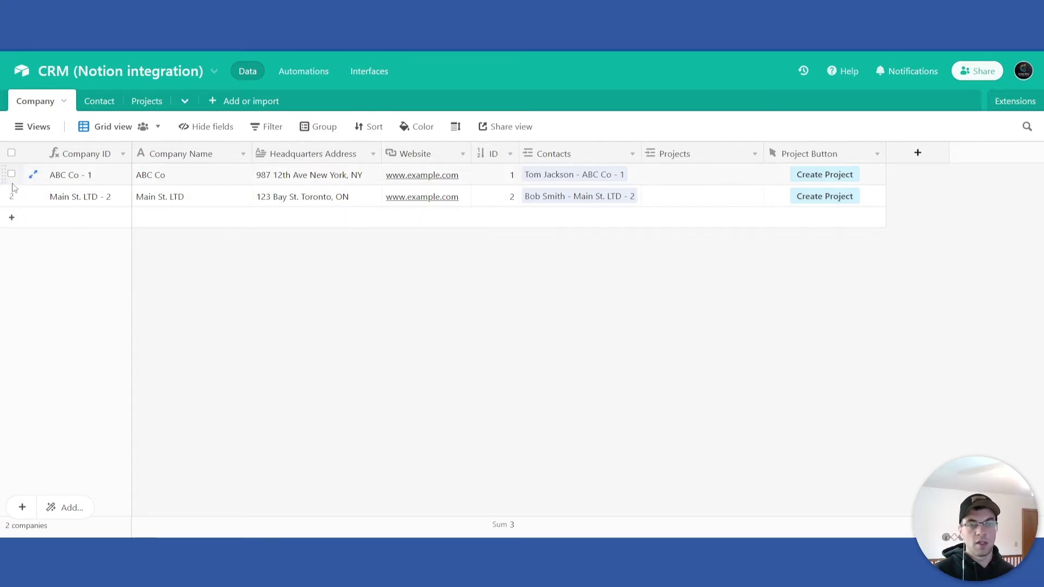
left_click(99, 101)
Step: Return to the Company table, then open Notion's Ongoing Projects Template database page
left_click(34, 103)
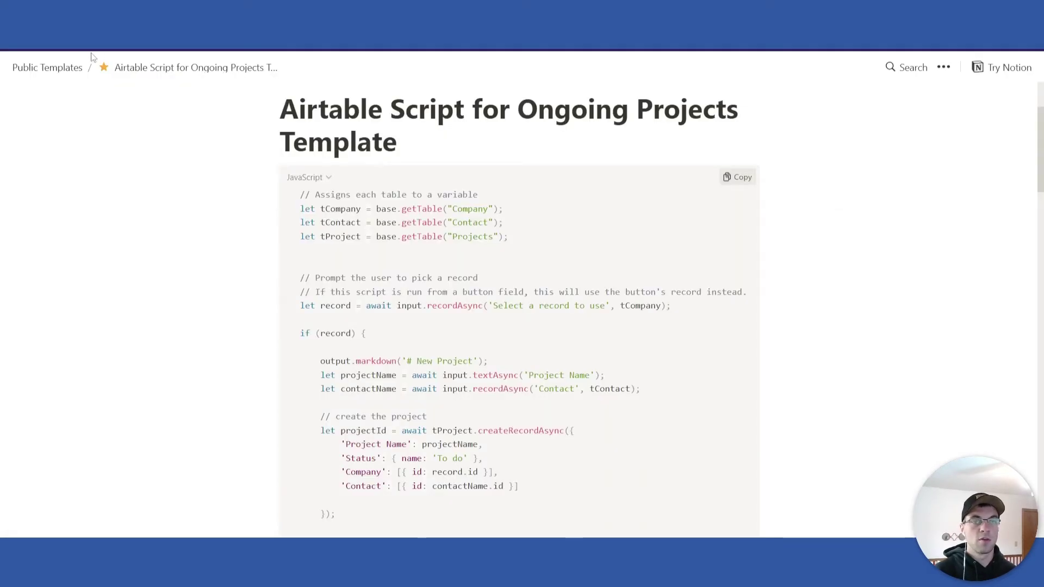
left_click(62, 70)
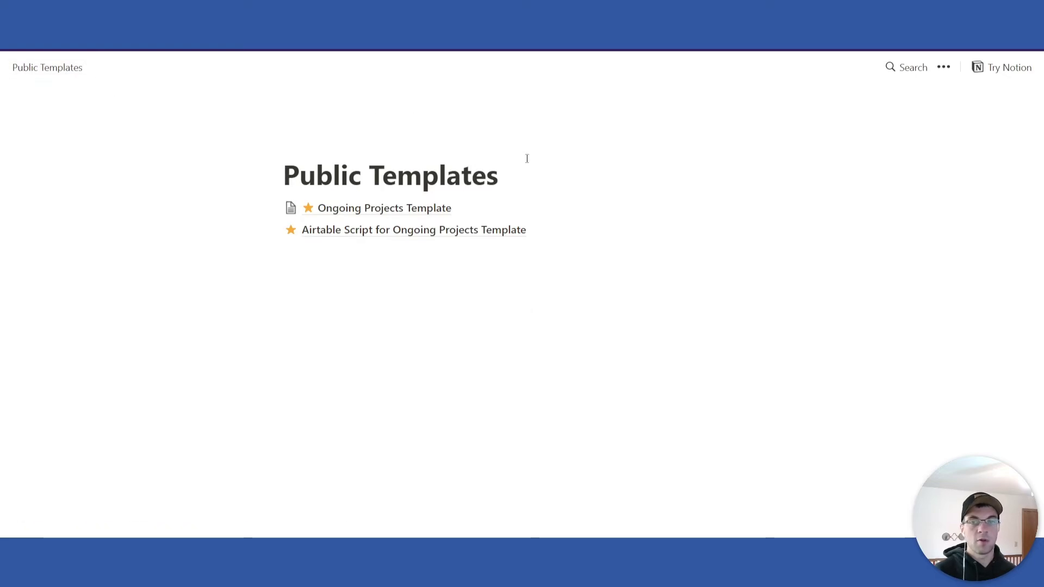
left_click(413, 216)
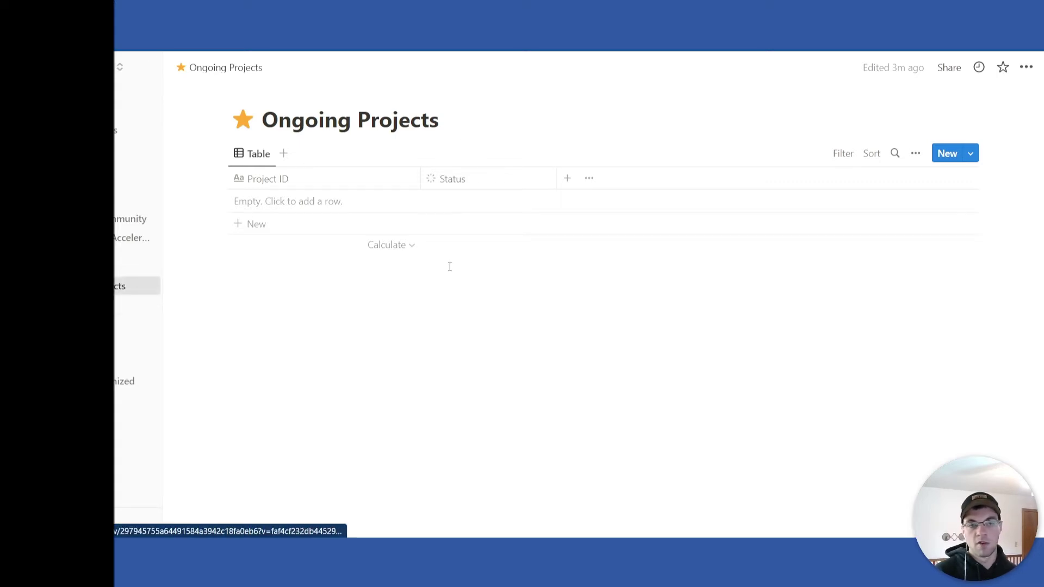
Step: Open Manage connections from the Ongoing Projects page to reach the My integrations page
left_click(1027, 67)
mouse_move(957, 393)
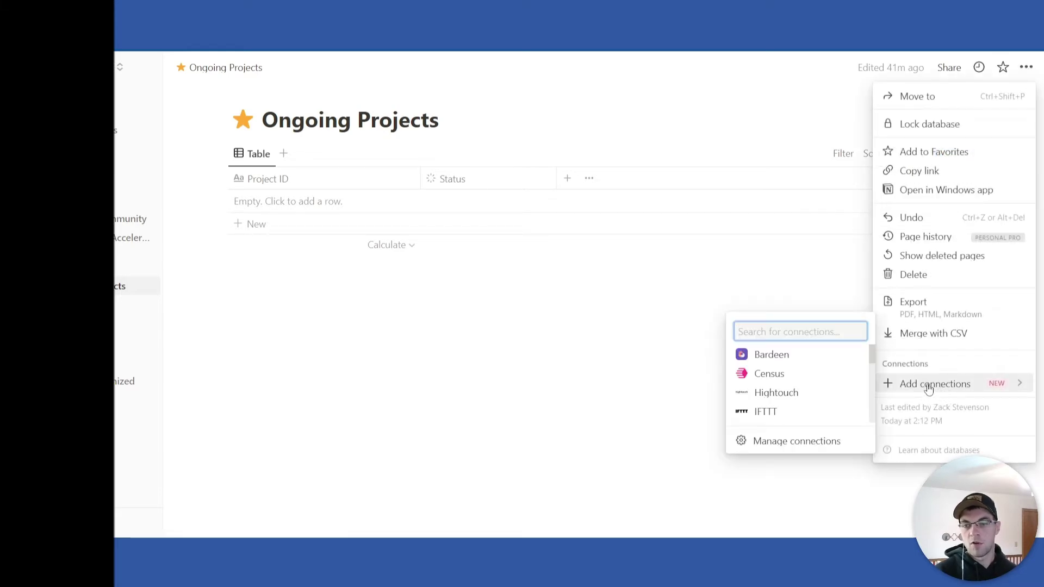
left_click(833, 441)
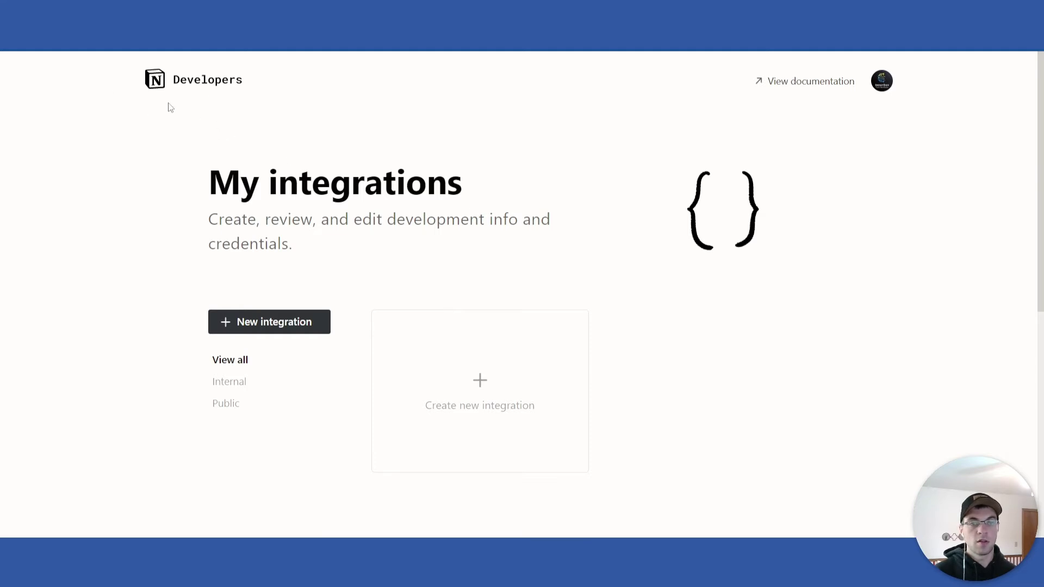
Step: Create a new Notion integration named 'Airtable Project'
scroll(160, 106, "down", 1)
scroll(133, 107, "up", 1)
scroll(566, 172, "down", 1)
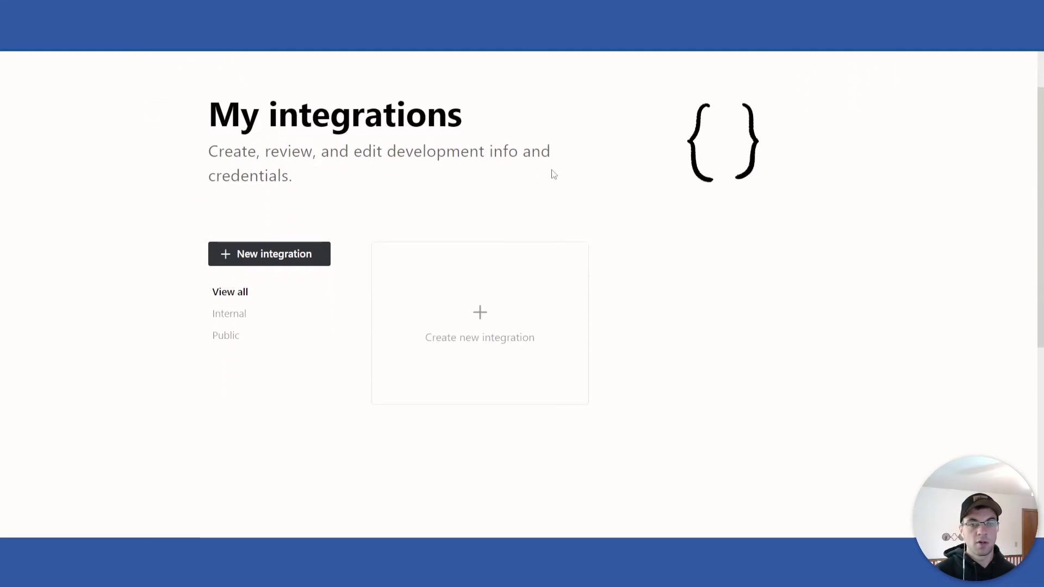
left_click(482, 314)
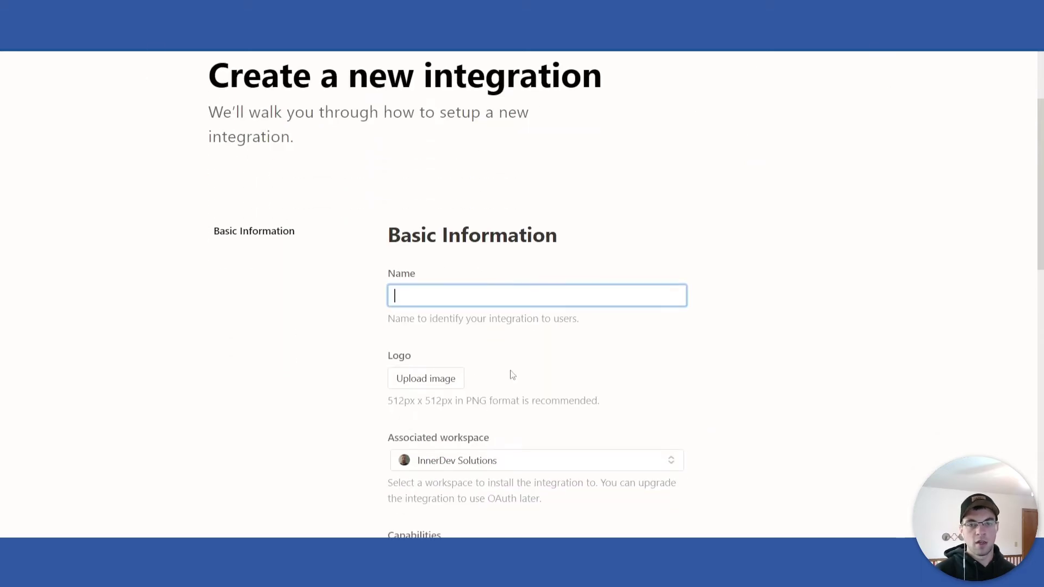
type("W")
key("BackSpace")
type("Airtable Project")
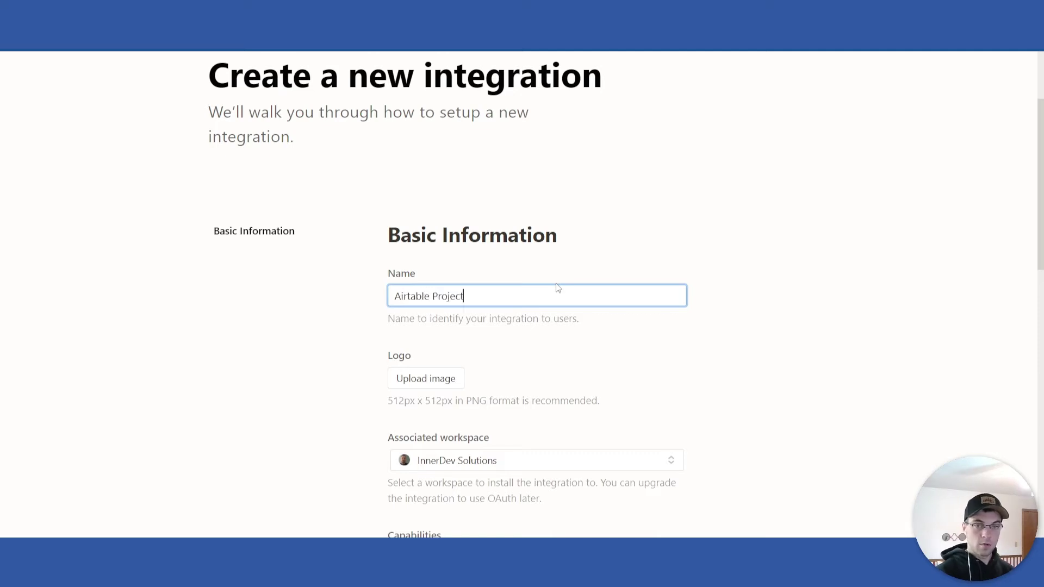
scroll(554, 289, "down", 5)
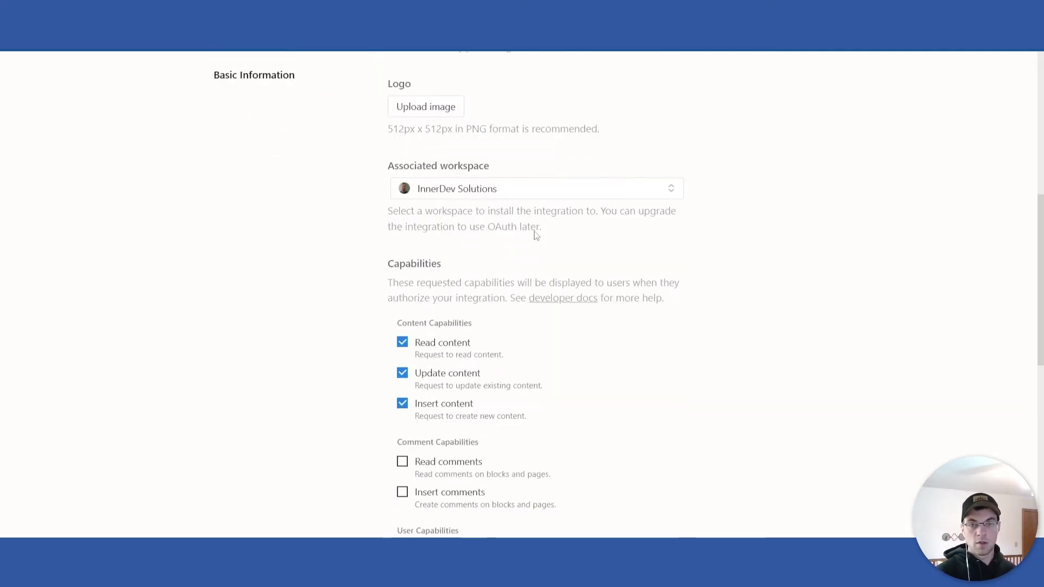
scroll(520, 234, "down", 9)
left_click(664, 215)
Step: Reveal and copy the integration token, then return to the Airtable CRM
scroll(708, 220, "down", 3)
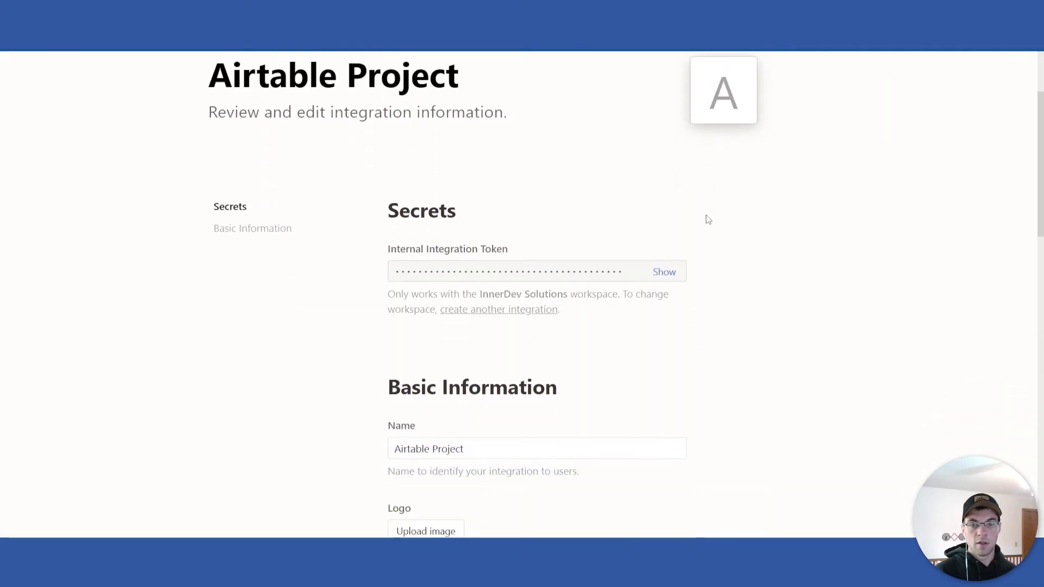
scroll(707, 219, "down", 3)
scroll(707, 219, "up", 1)
left_click(664, 205)
left_click(660, 206)
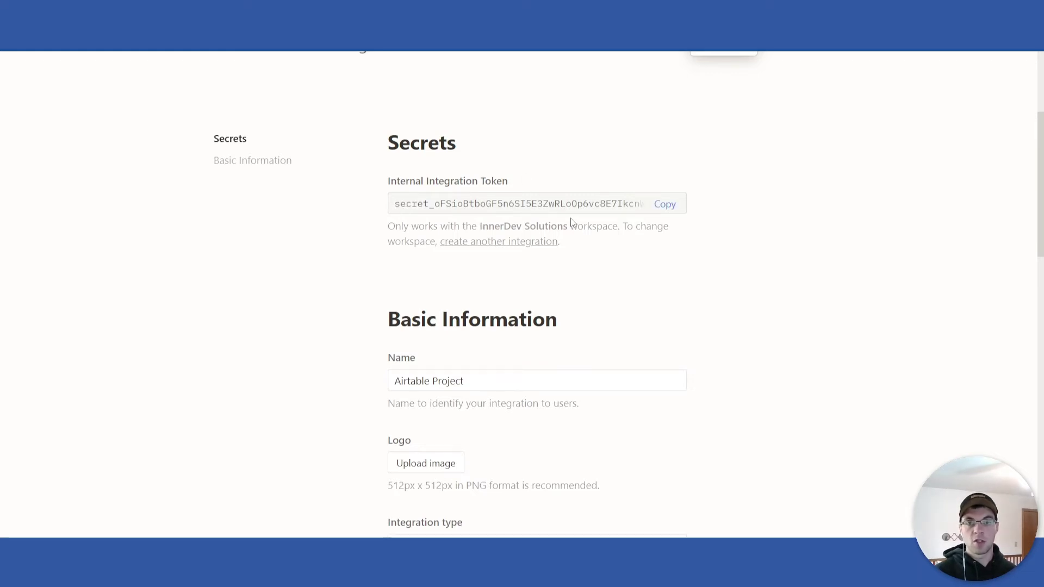
scroll(573, 222, "up", 2)
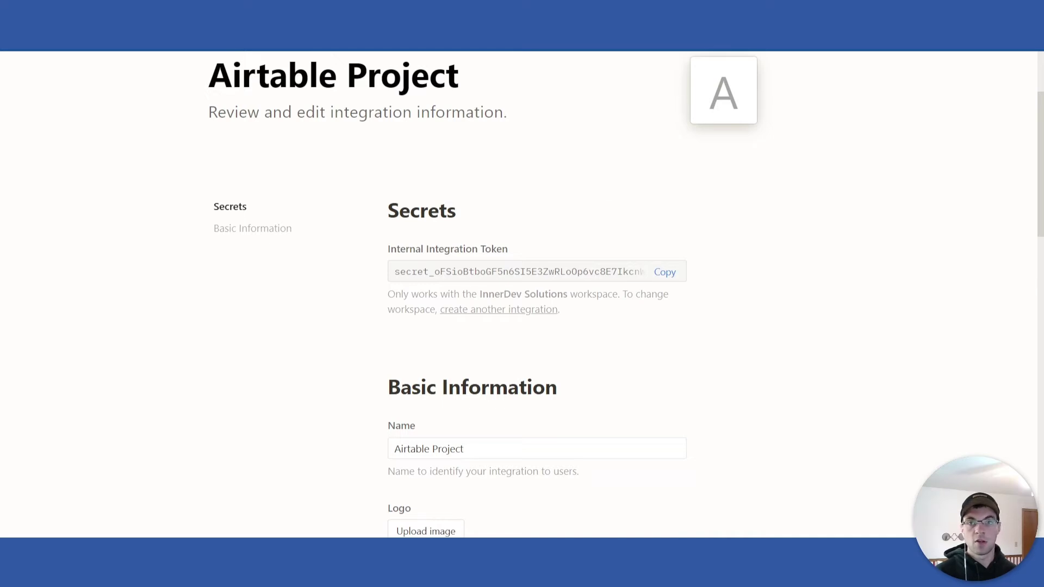
key("ctrl+Tab")
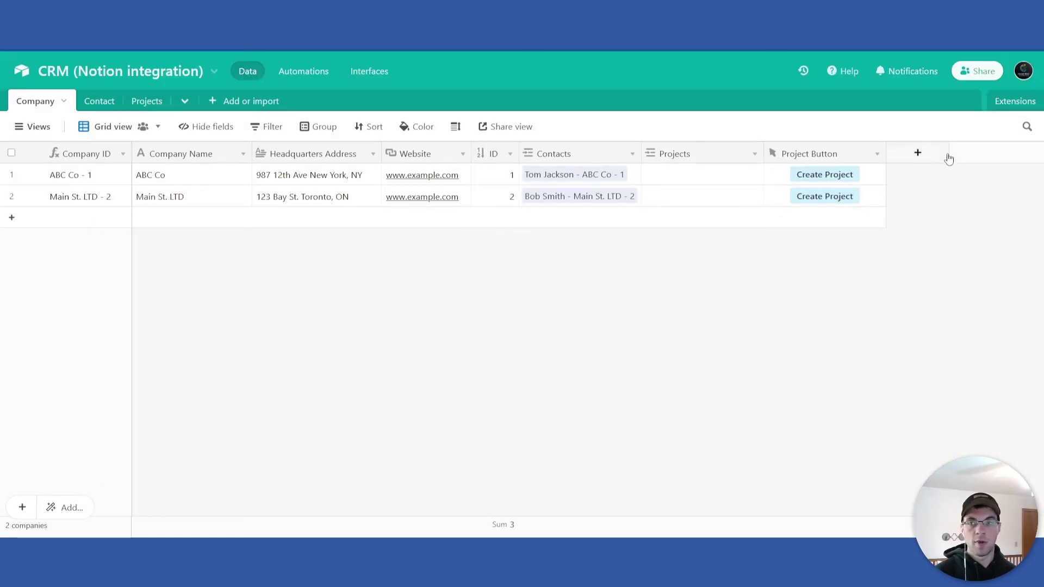
Step: Open the Setup Project extension's script full-window and scroll to the apiKey line
left_click(1009, 103)
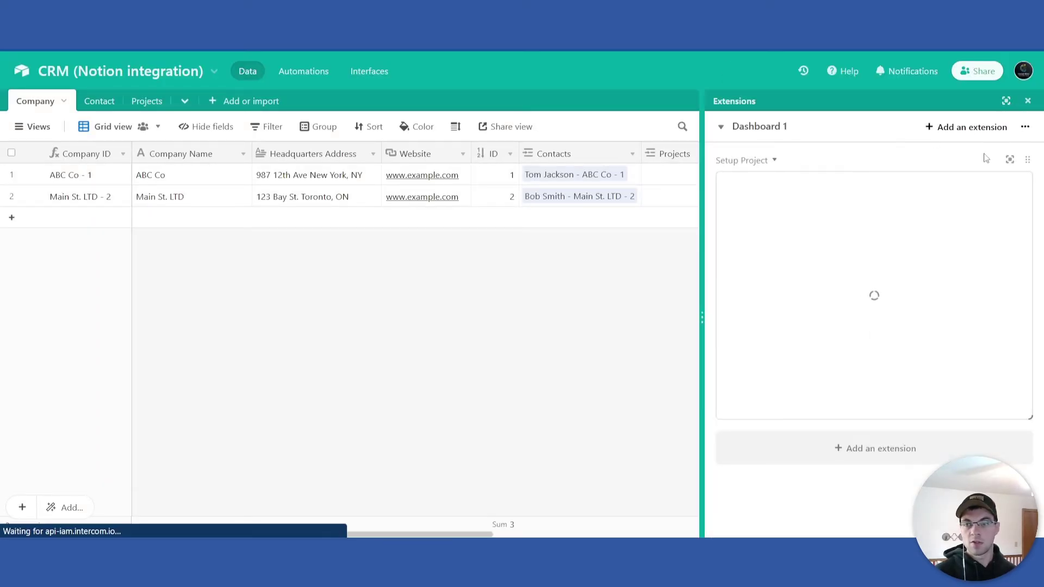
left_click(1008, 159)
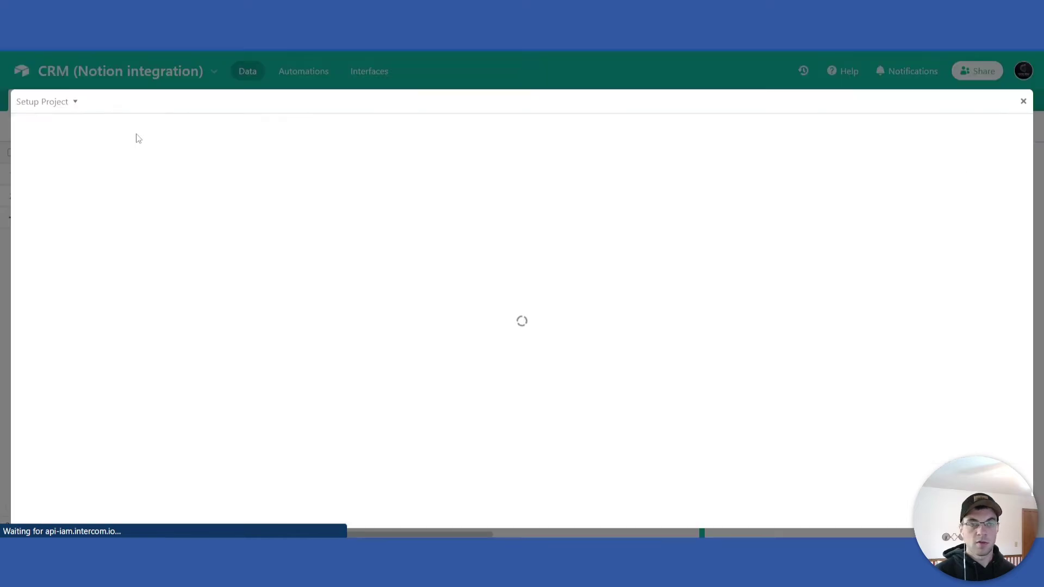
left_click(59, 134)
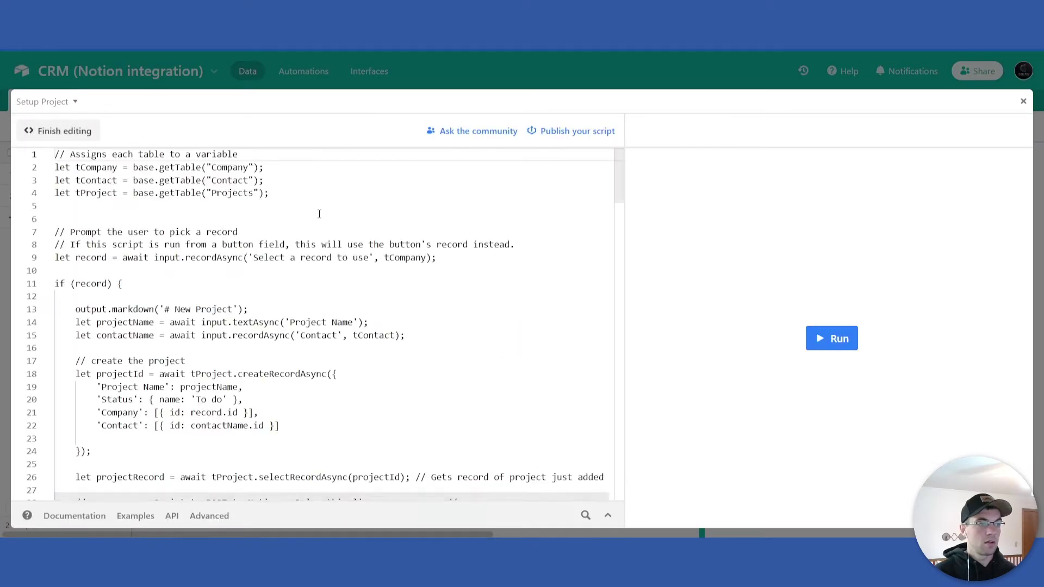
scroll(354, 208, "down", 5)
scroll(354, 208, "down", 10)
scroll(354, 205, "down", 1)
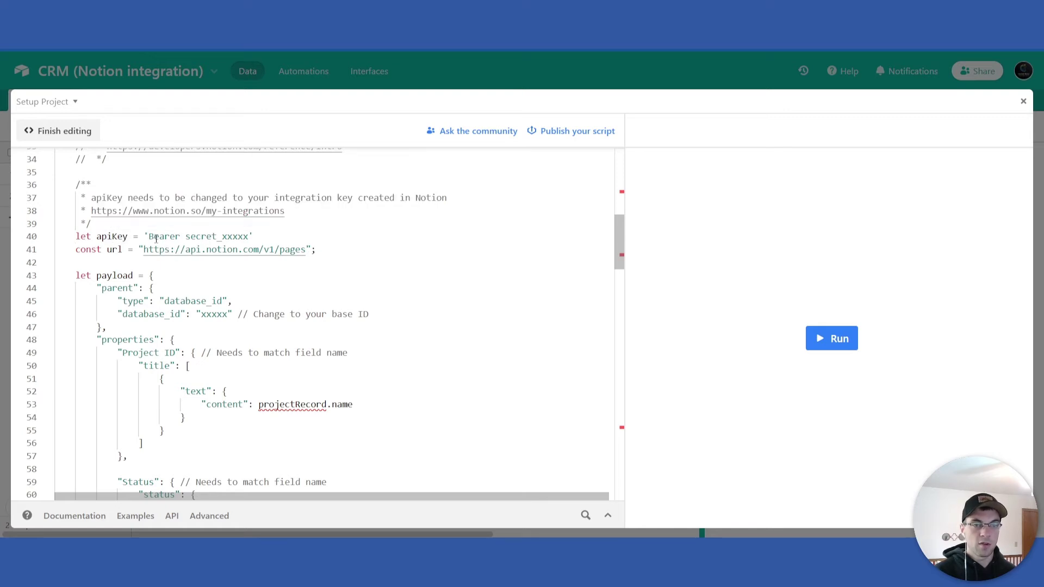
Step: Paste the Notion integration token over secret_xxxxx, keeping the Bearer prefix
left_click_drag(180, 236, 149, 236)
left_click(211, 238)
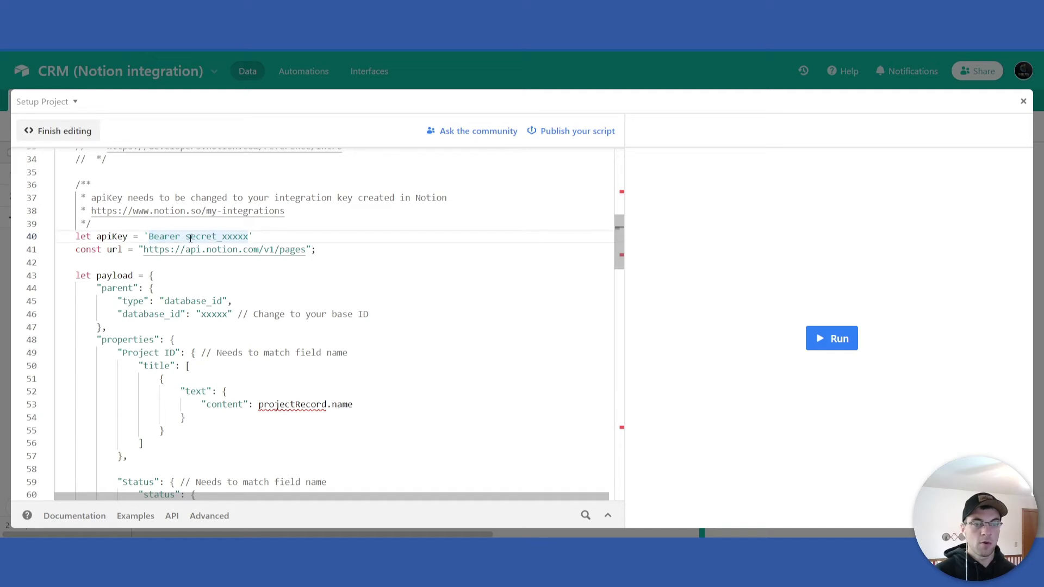
left_click_drag(186, 237, 249, 237)
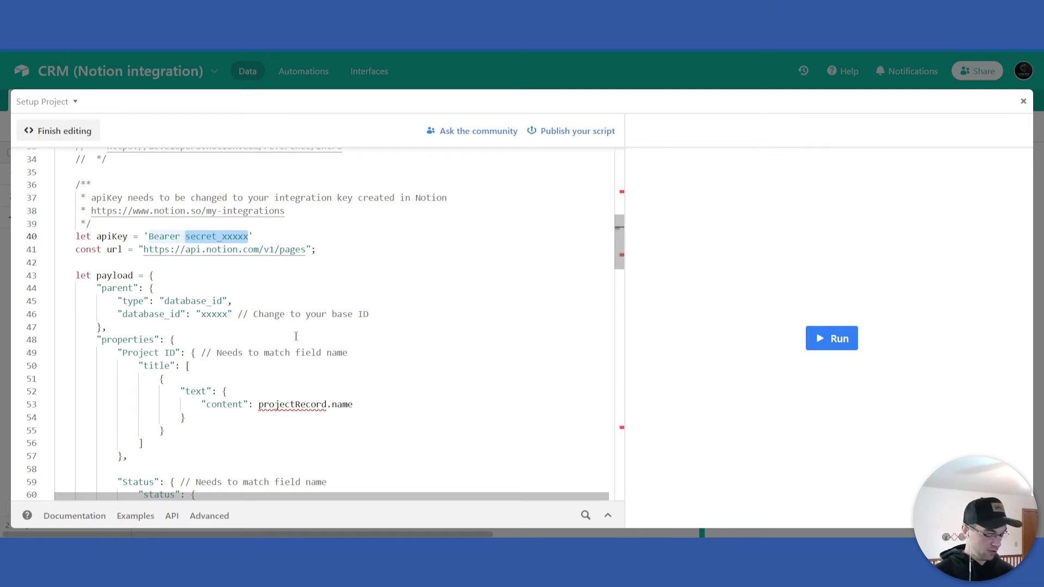
key("ctrl+v")
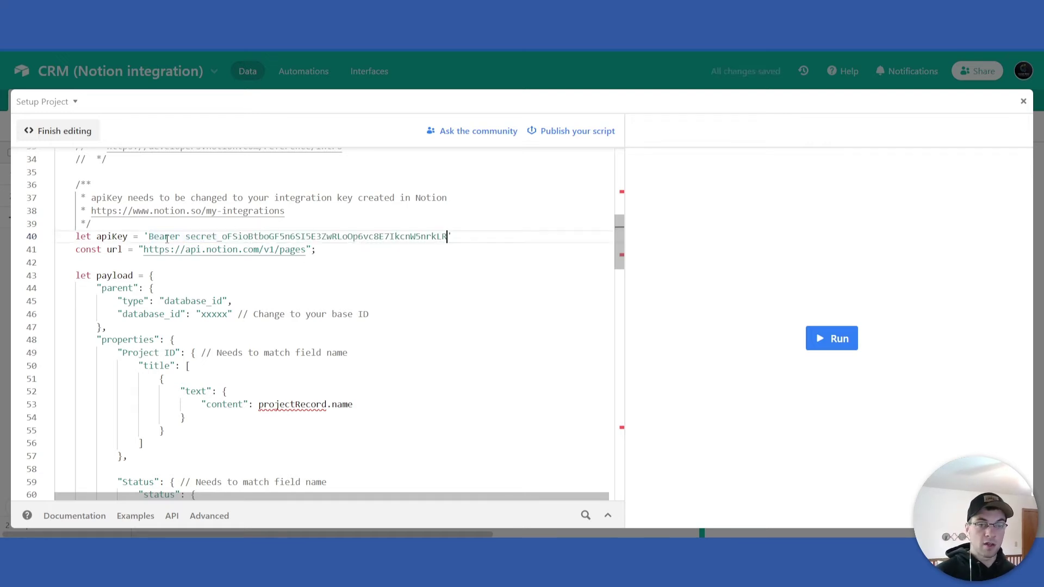
right_click(416, 396)
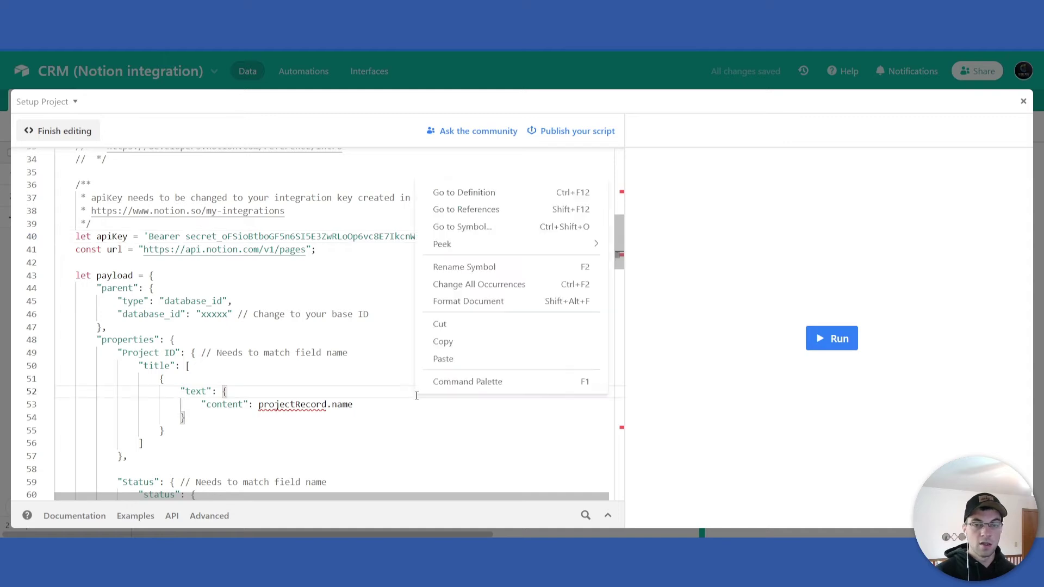
left_click(364, 262)
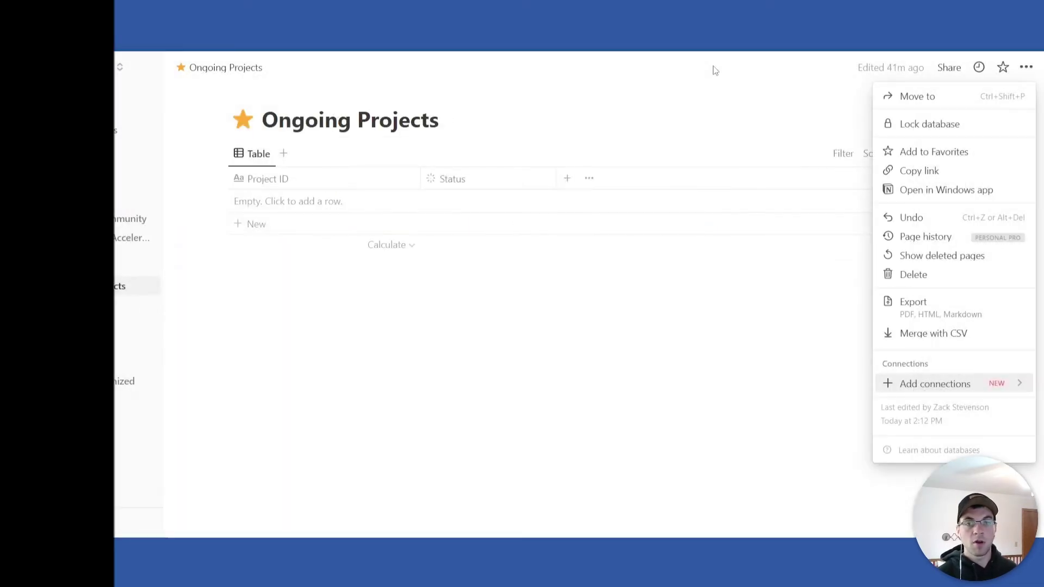
Step: Search the database page's connections for 'ai', then close the menu
left_click(749, 338)
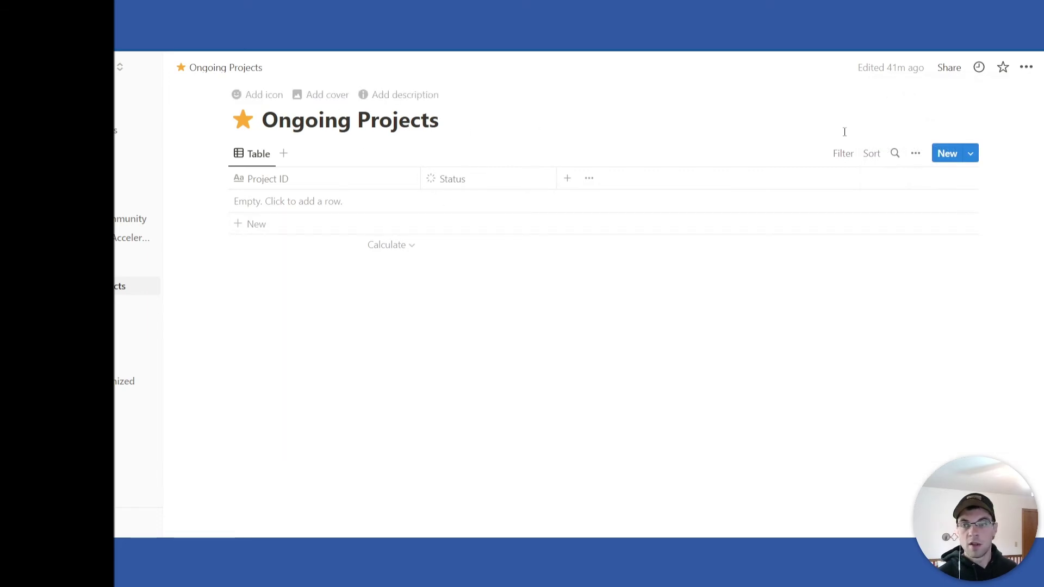
left_click(1026, 67)
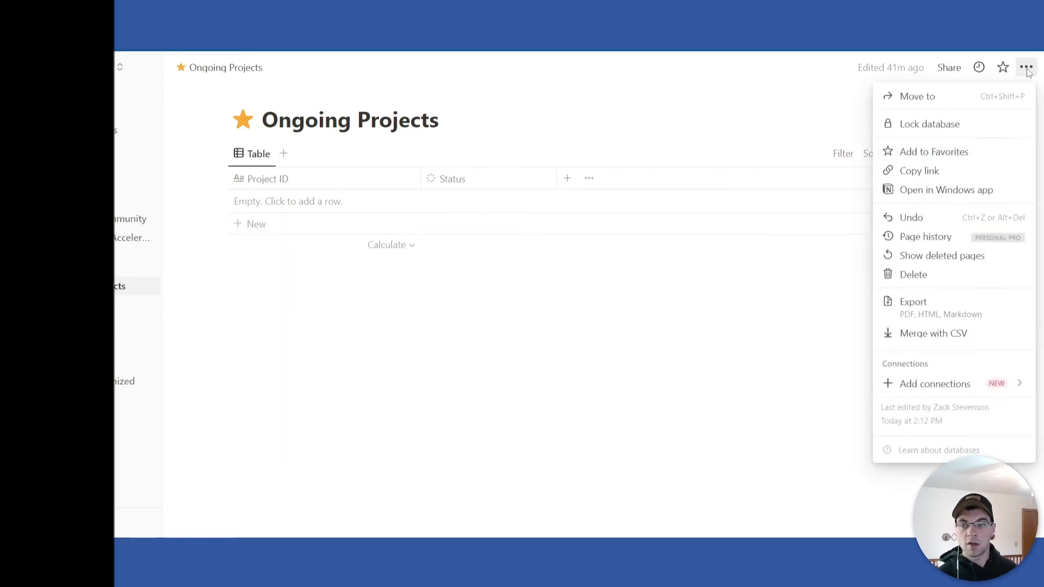
mouse_move(934, 385)
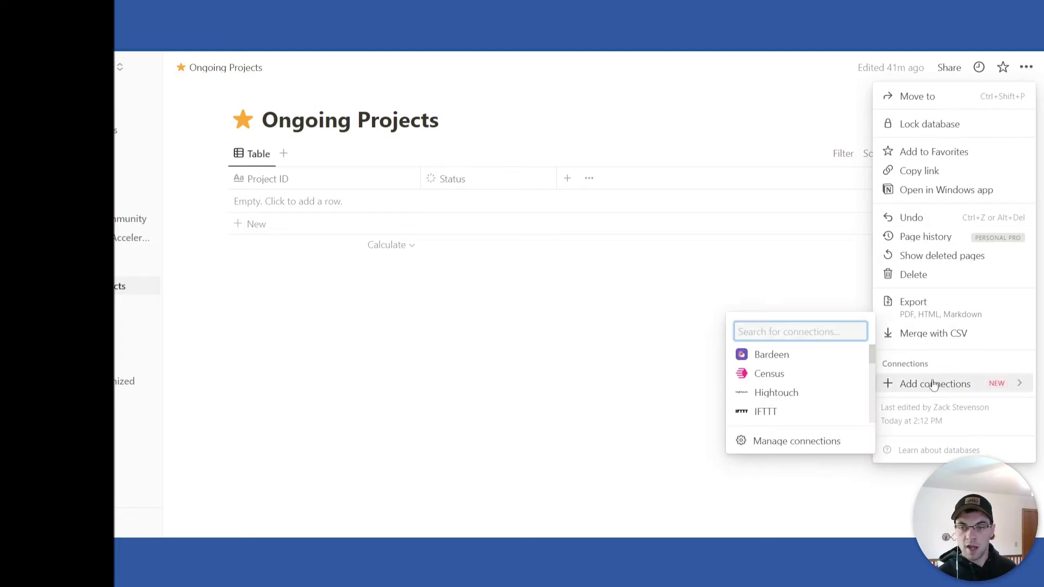
scroll(849, 379, "down", 5)
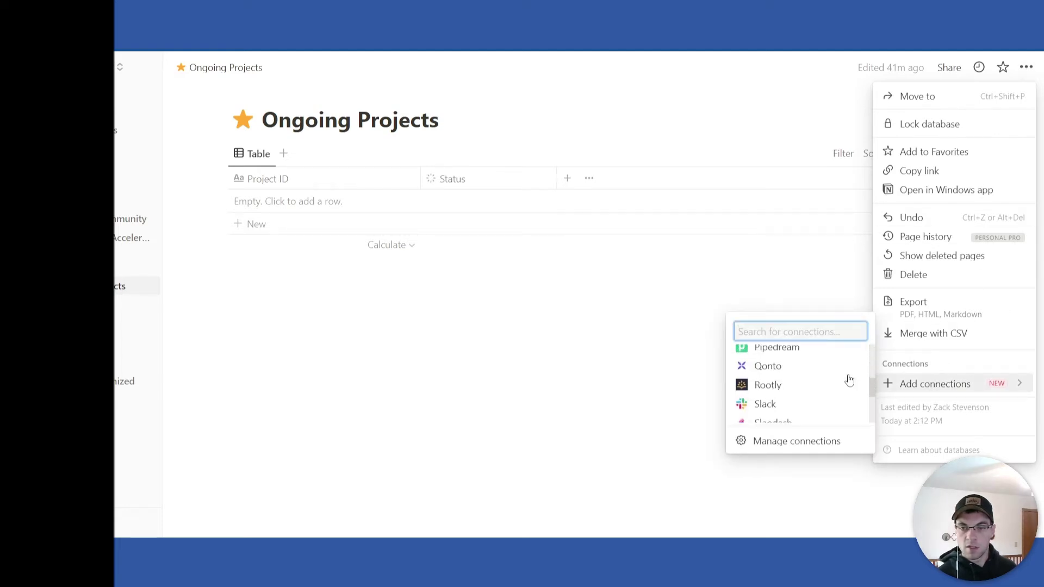
scroll(850, 379, "down", 3)
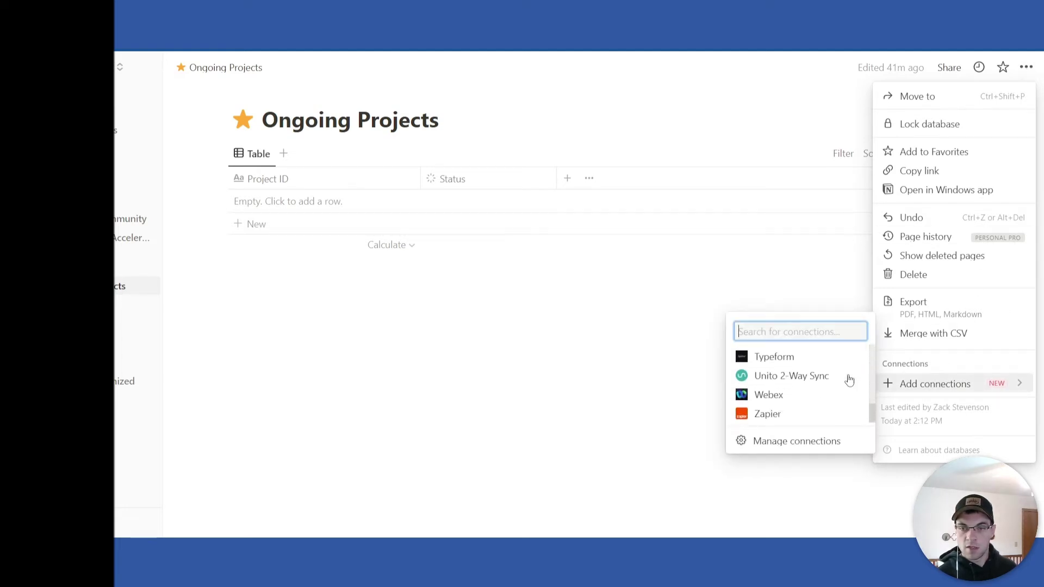
type("air")
left_click(799, 338)
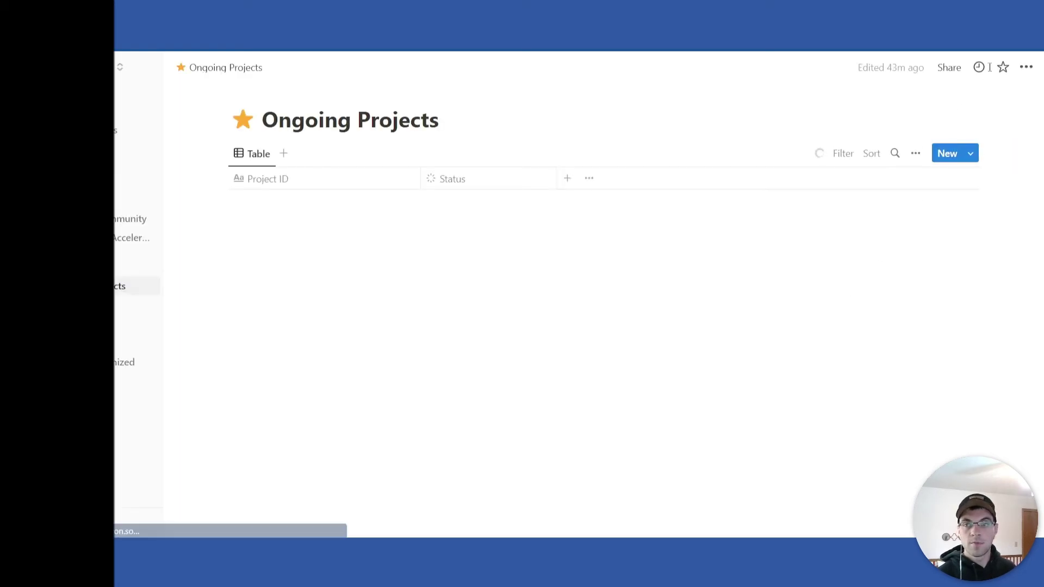
Step: Connect Airtable Project to the Ongoing Projects database and copy the page's URL
left_click(1027, 67)
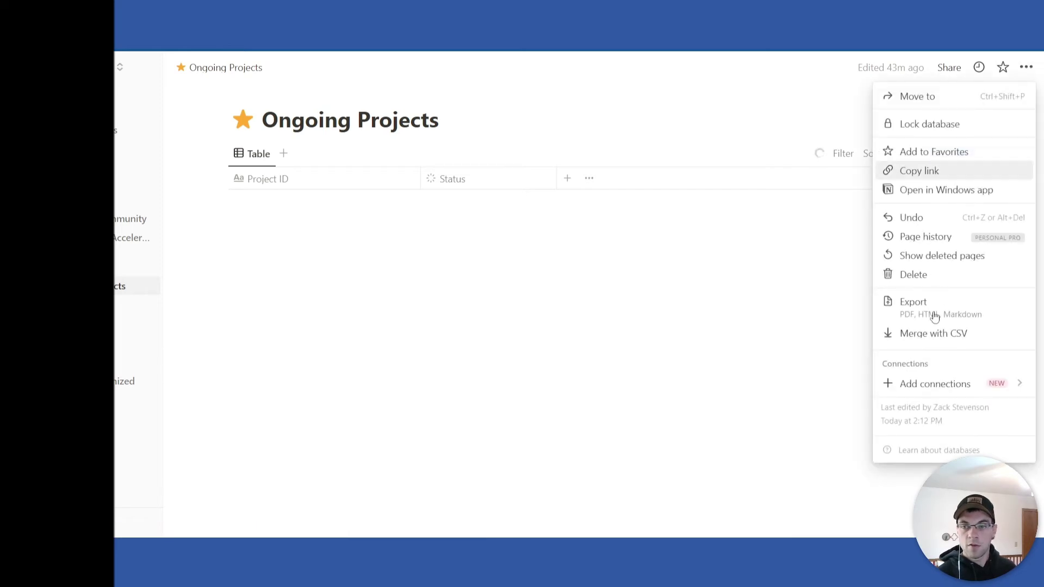
mouse_move(917, 391)
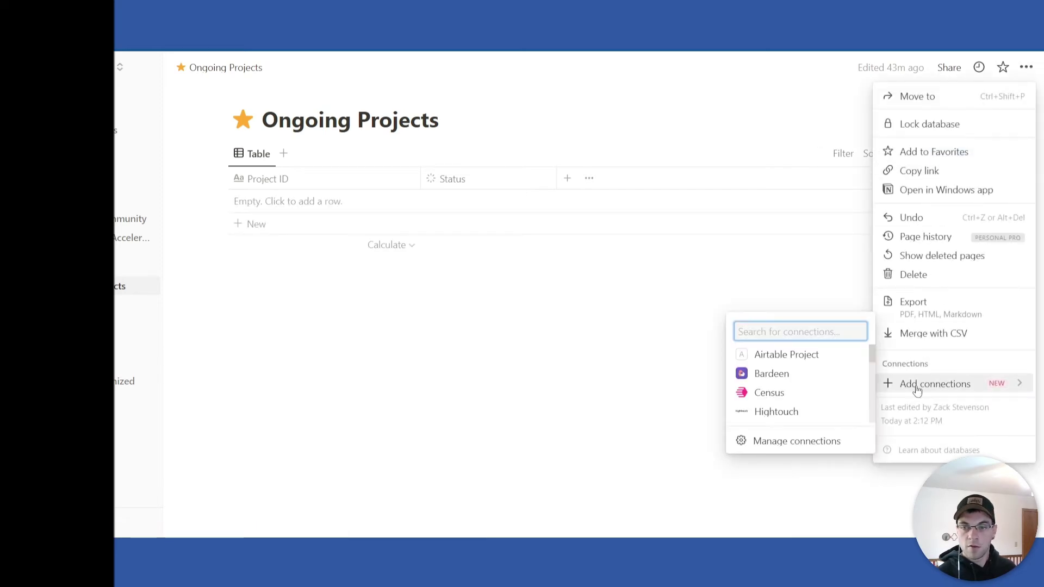
left_click(800, 361)
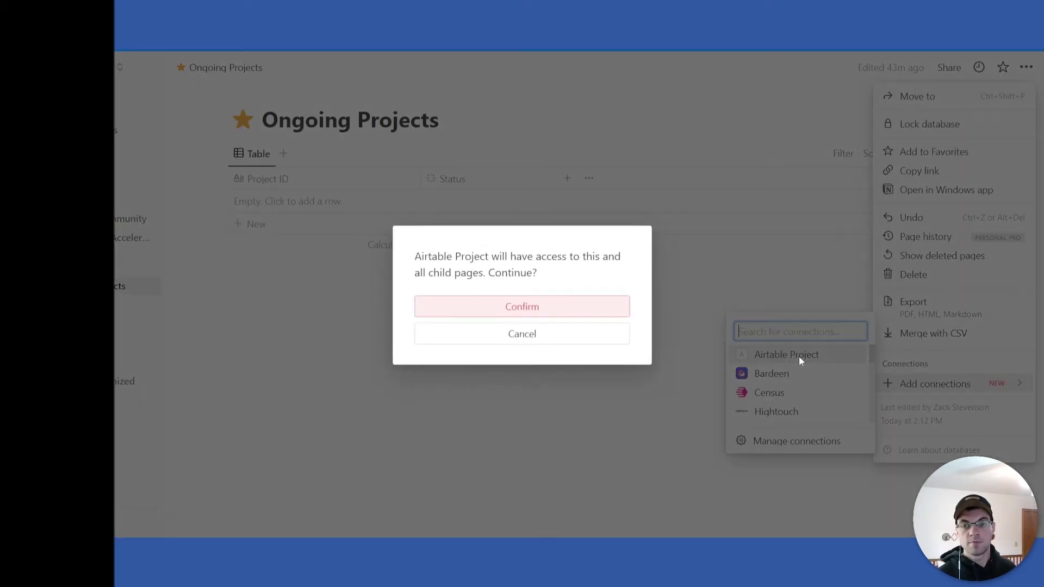
left_click(560, 308)
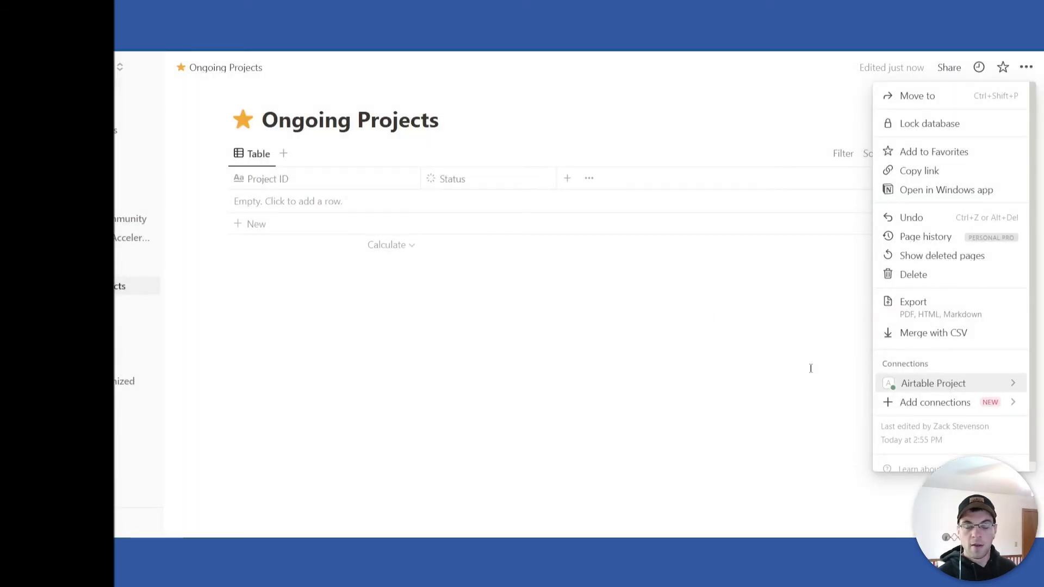
left_click(809, 369)
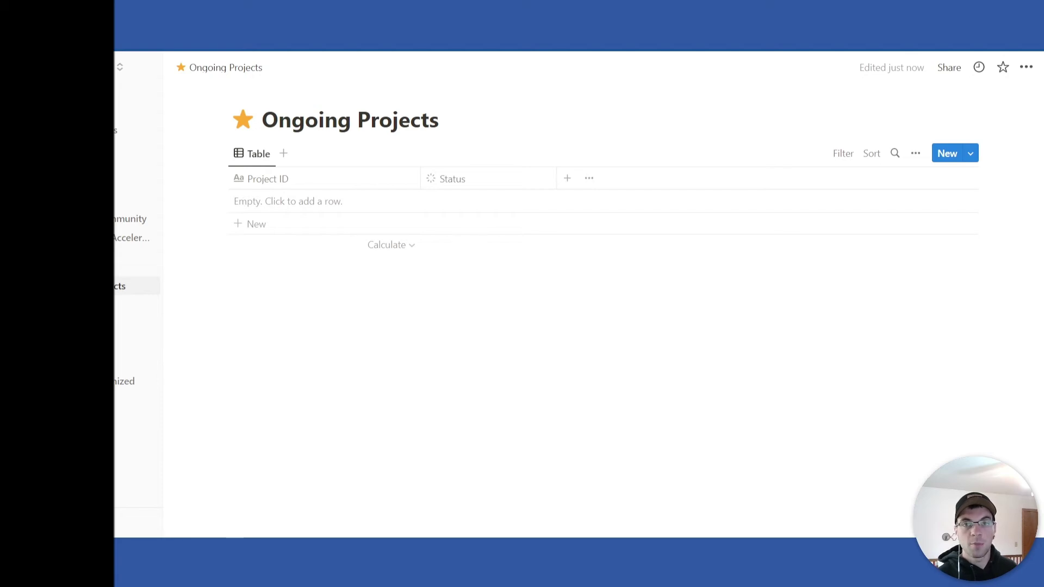
right_click(486, 48)
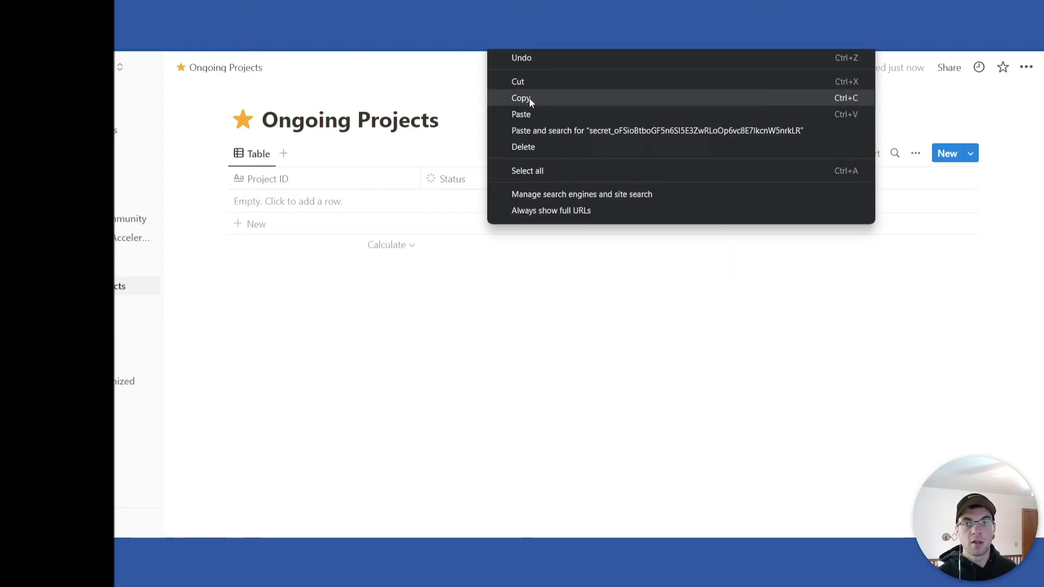
left_click(497, 97)
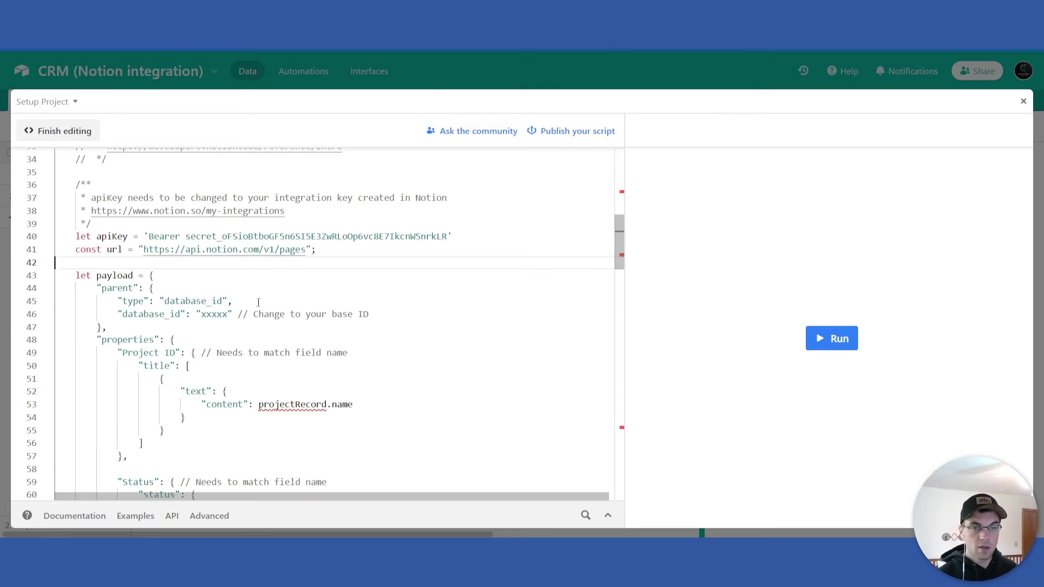
Step: Paste the Notion database ID over the xxxxx placeholder in database_id
scroll(192, 300, "down", 1)
scroll(194, 297, "up", 1)
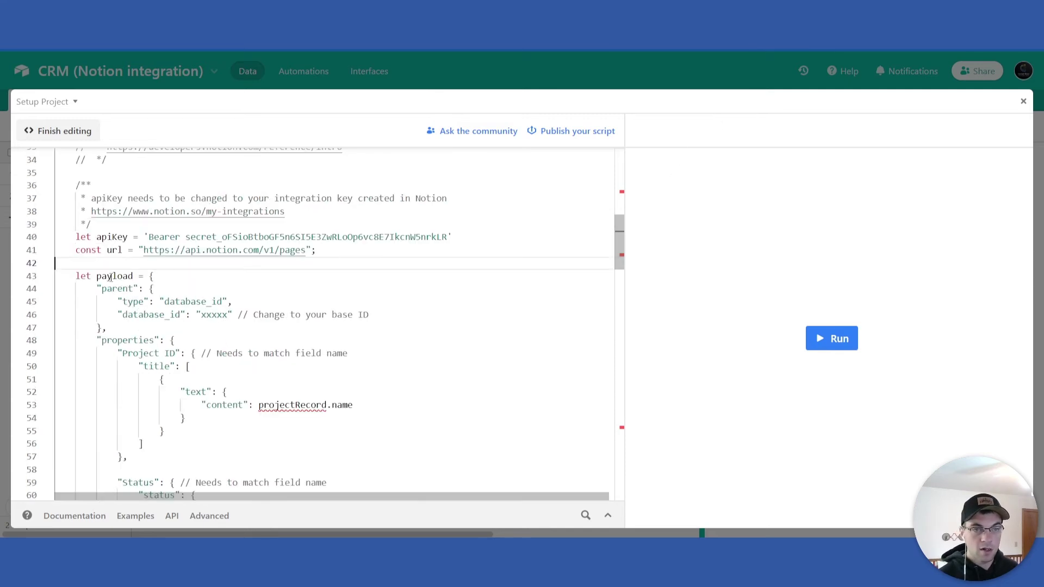
double_click(214, 315)
key("ctrl+v")
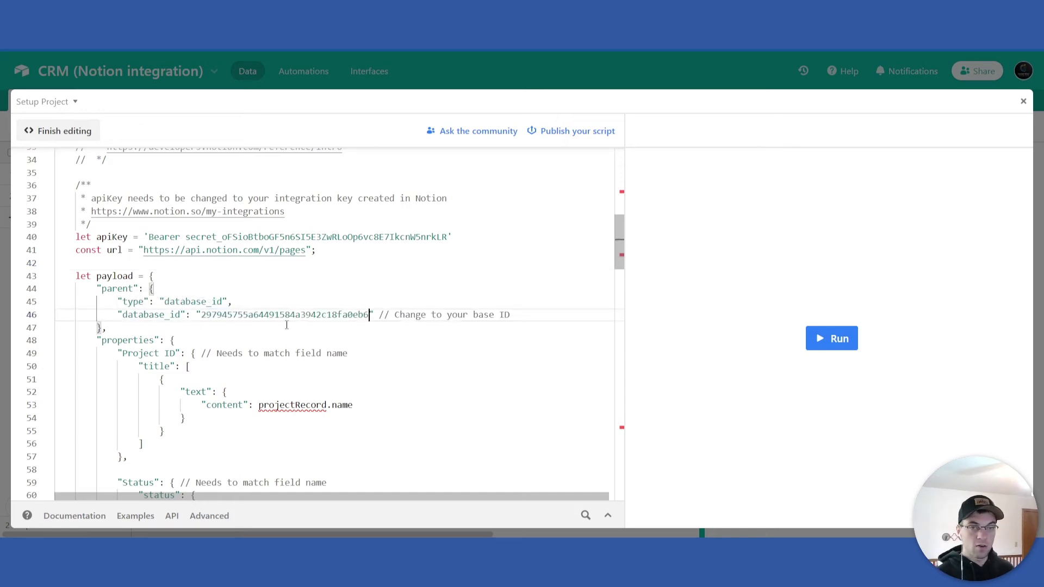
left_click(206, 315)
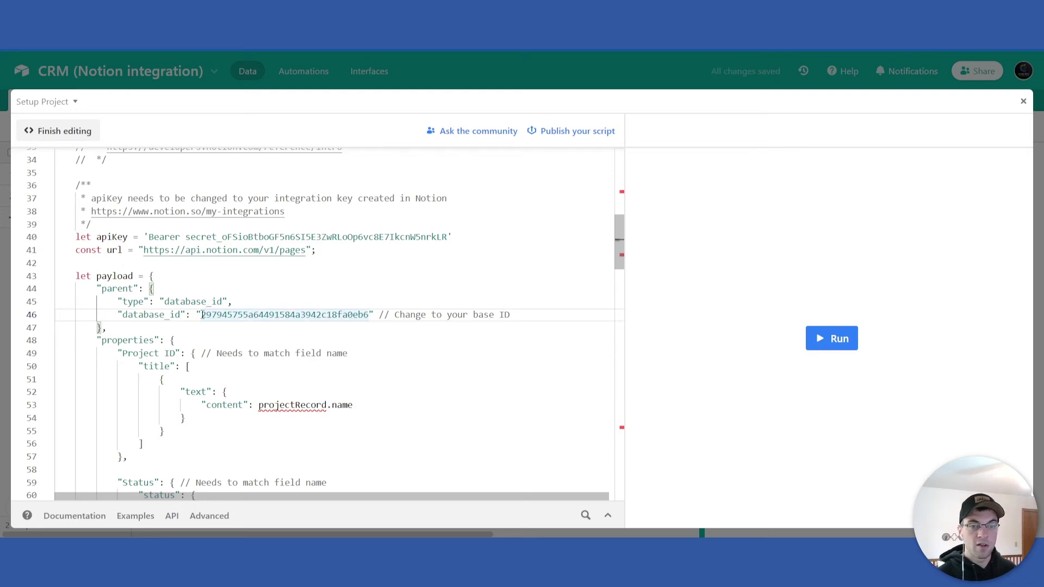
left_click_drag(202, 315, 354, 323)
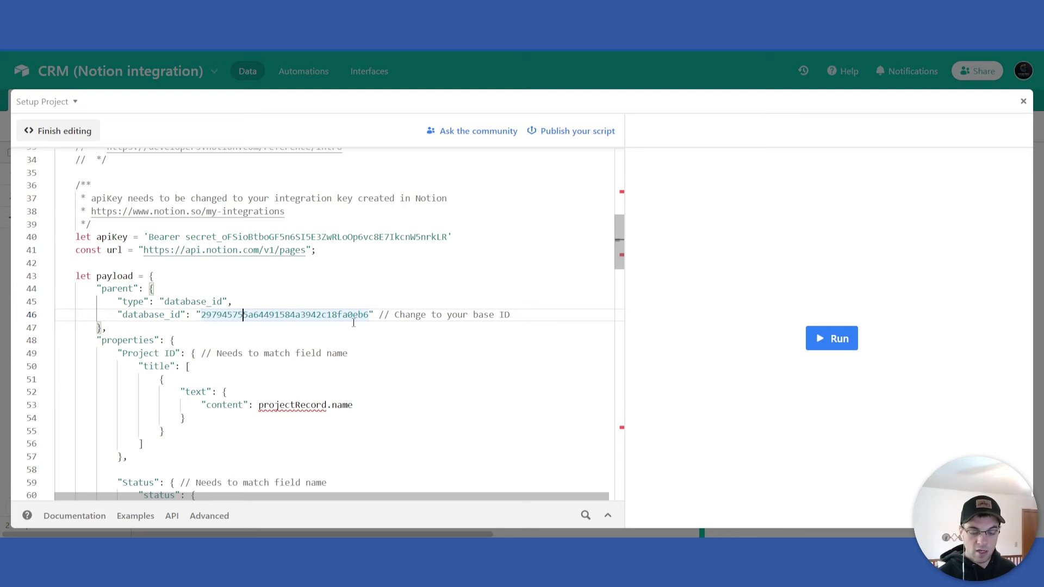
Step: Insert dashes into the database ID in 8-4-4-4-12 form and close the script editor
key("ctrl+v")
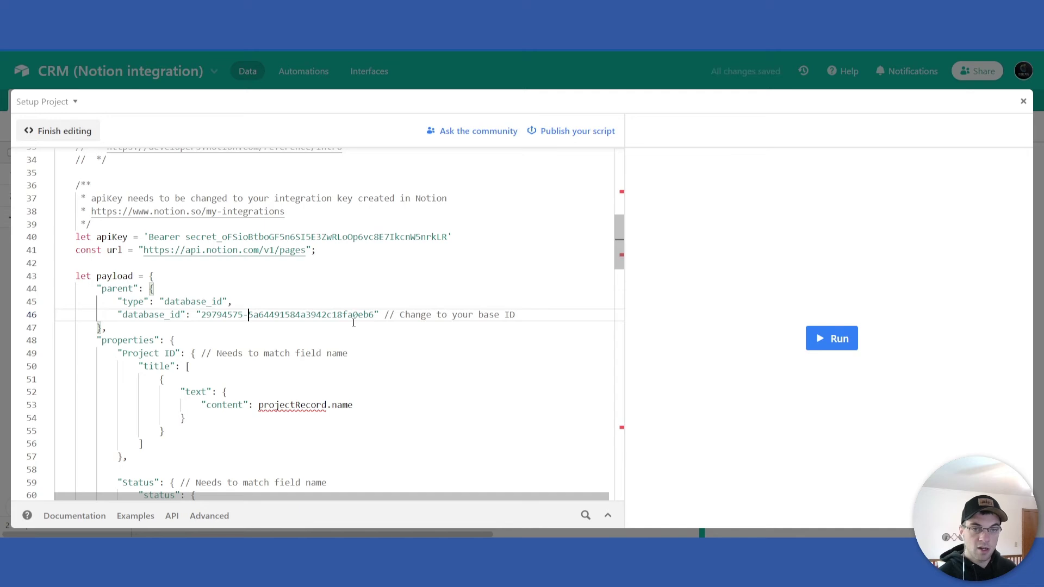
key("Right")
key("Right")
type("-")
key("Right")
key("Right")
key("Right")
type("-")
key("Right")
key("Right")
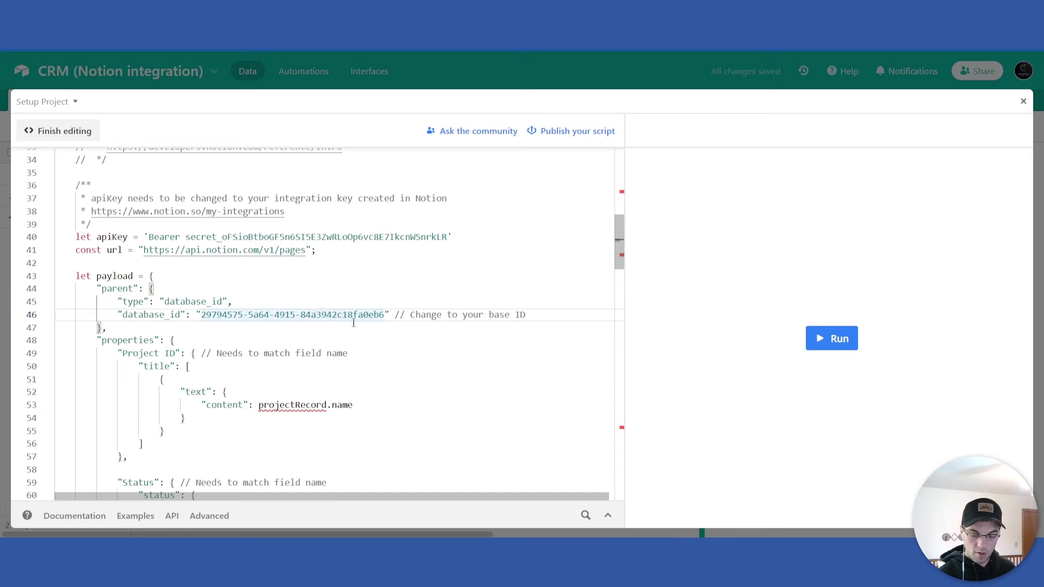
key("Right")
type("-")
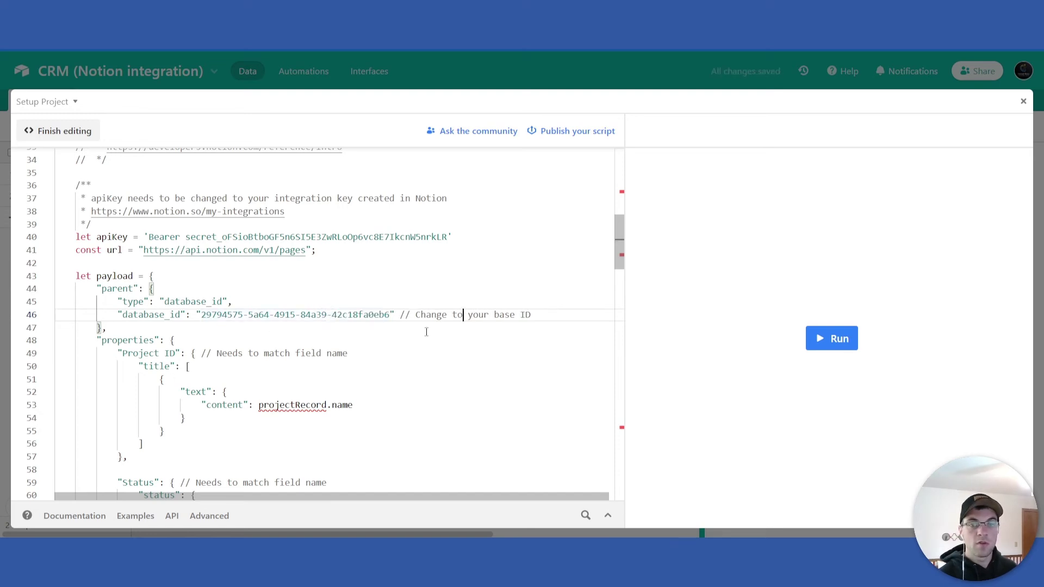
left_click(216, 316)
left_click(260, 316)
left_click(349, 315)
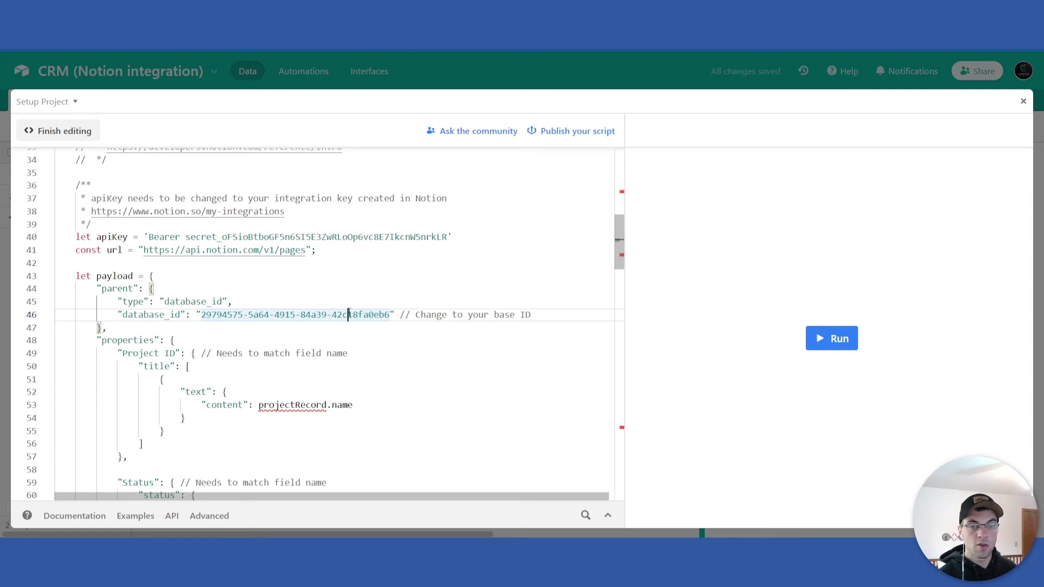
left_click(426, 315)
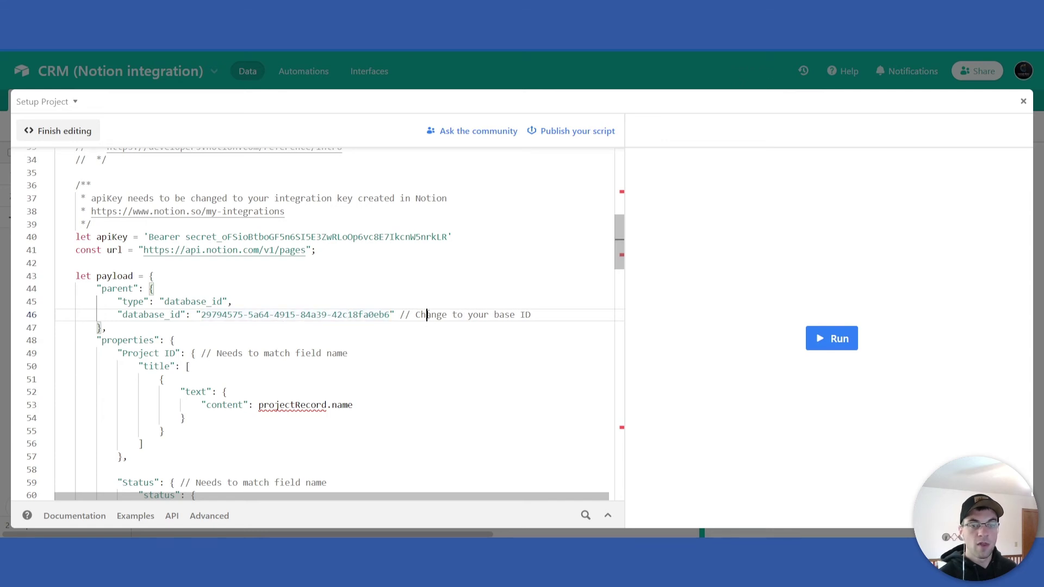
left_click(1024, 102)
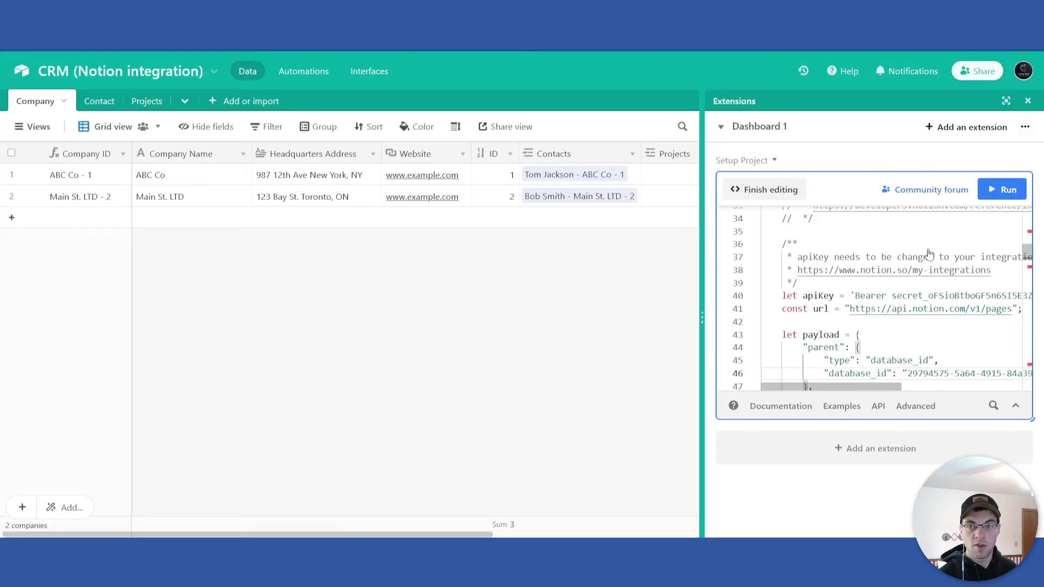
Step: Hide the Extensions panel and scroll through the full Company table
left_click(1029, 102)
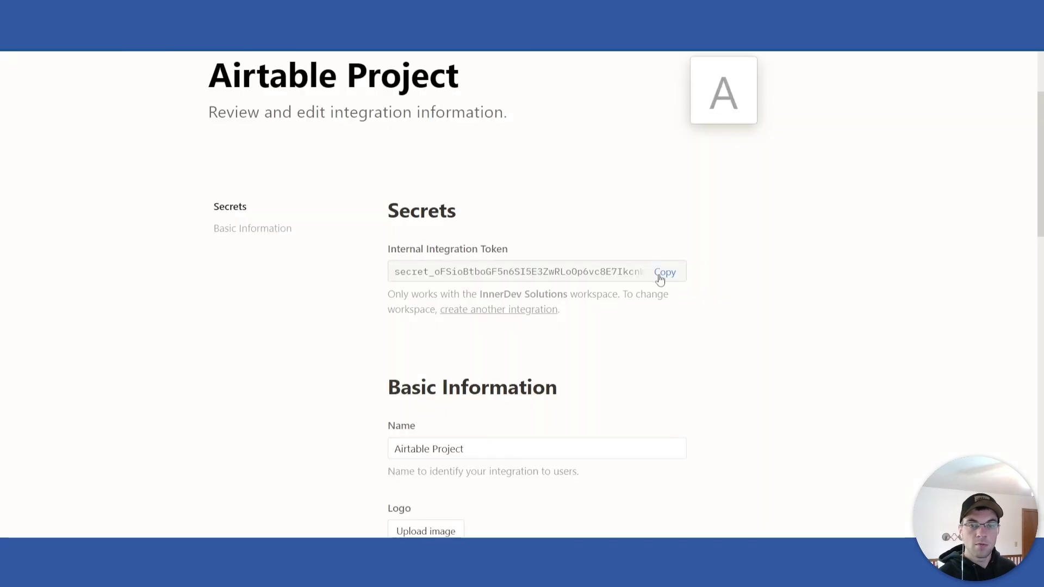
scroll(680, 258, "down", 4)
scroll(678, 256, "down", 5)
scroll(429, 380, "up", 12)
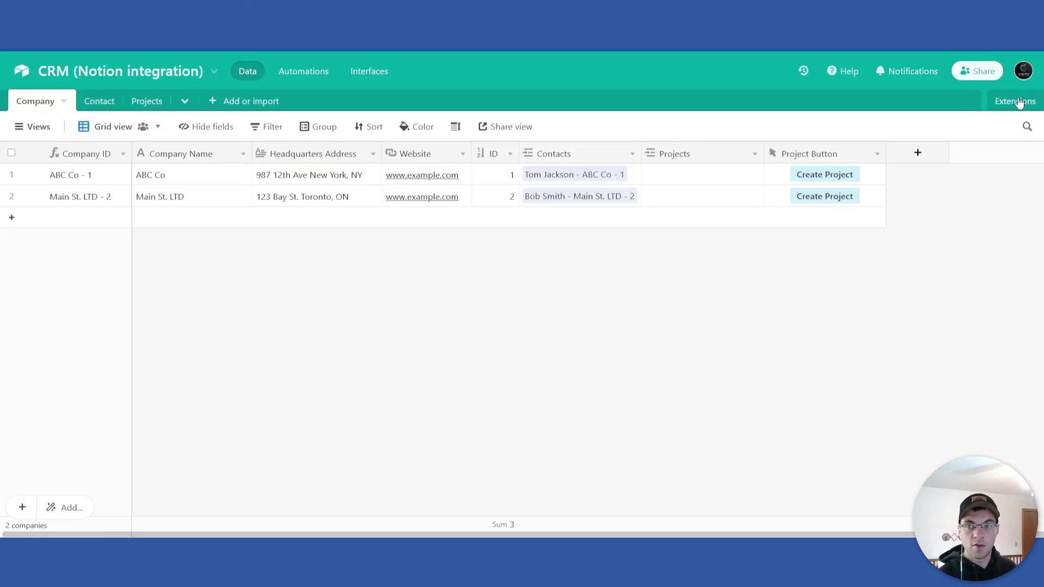
Step: Open the Setup Project script's code fullscreen and check the Notion integration key on line 40
left_click(1018, 100)
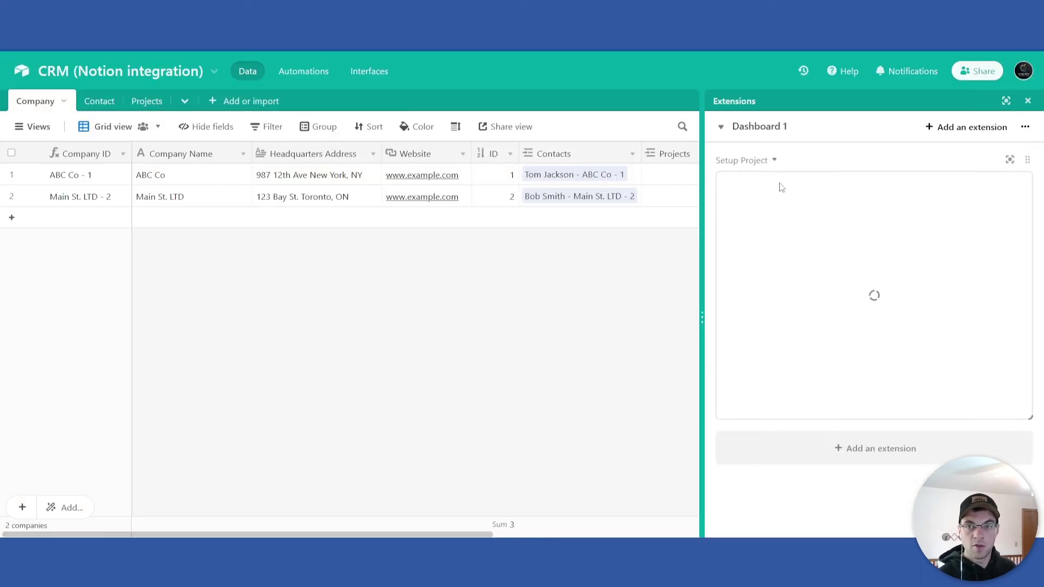
left_click(1009, 158)
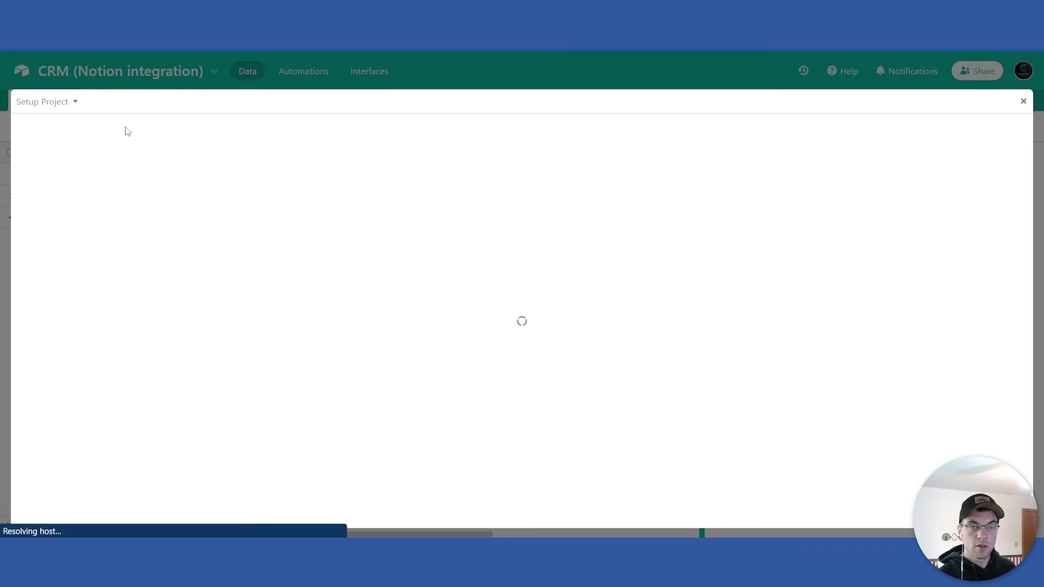
left_click(70, 132)
scroll(296, 314, "down", 6)
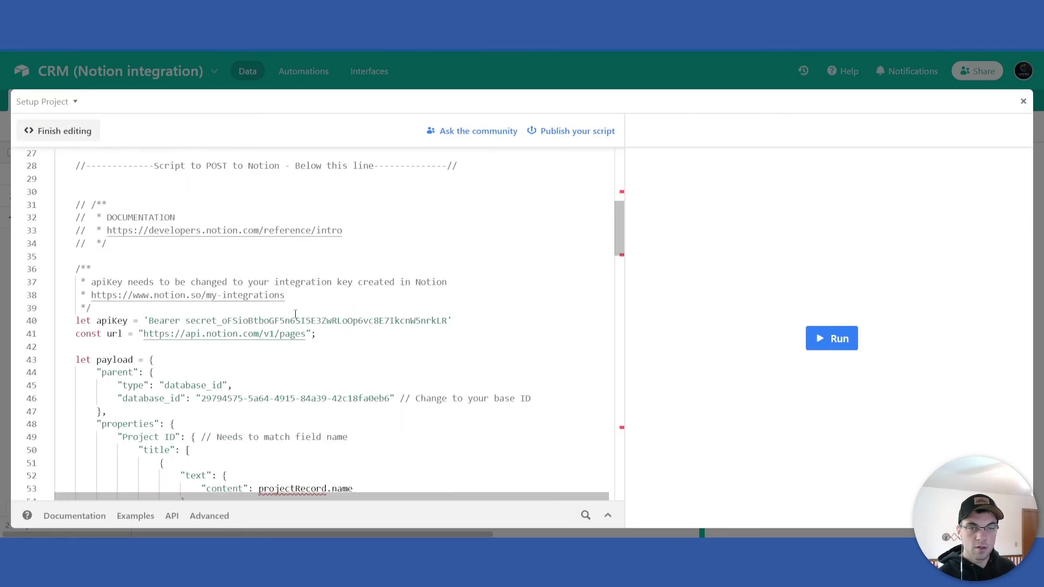
left_click_drag(153, 322, 417, 322)
left_click(449, 310)
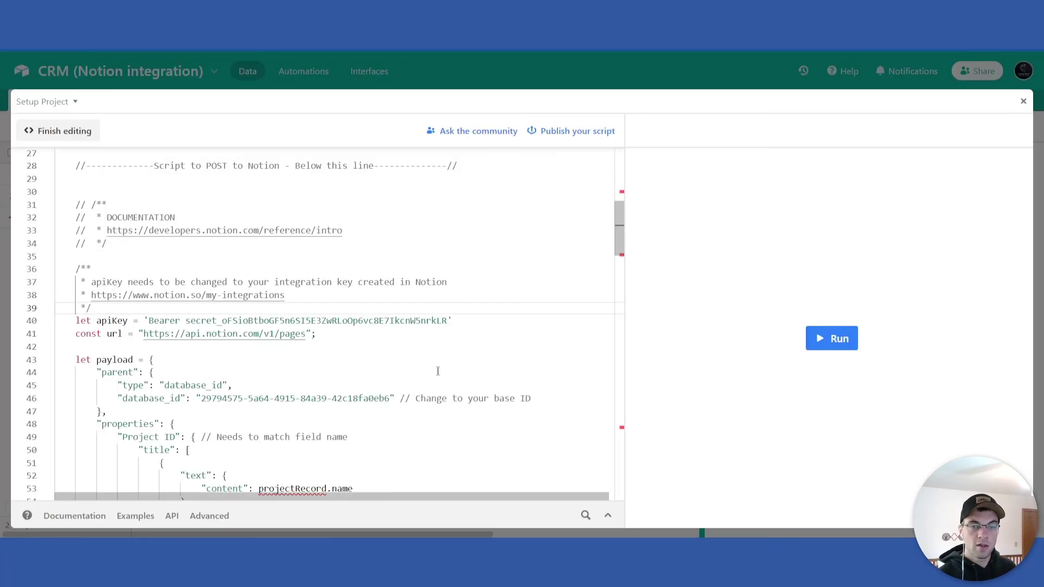
Step: Check the Notion database ID on line 46, then exit the full-window script view
scroll(199, 331, "down", 2)
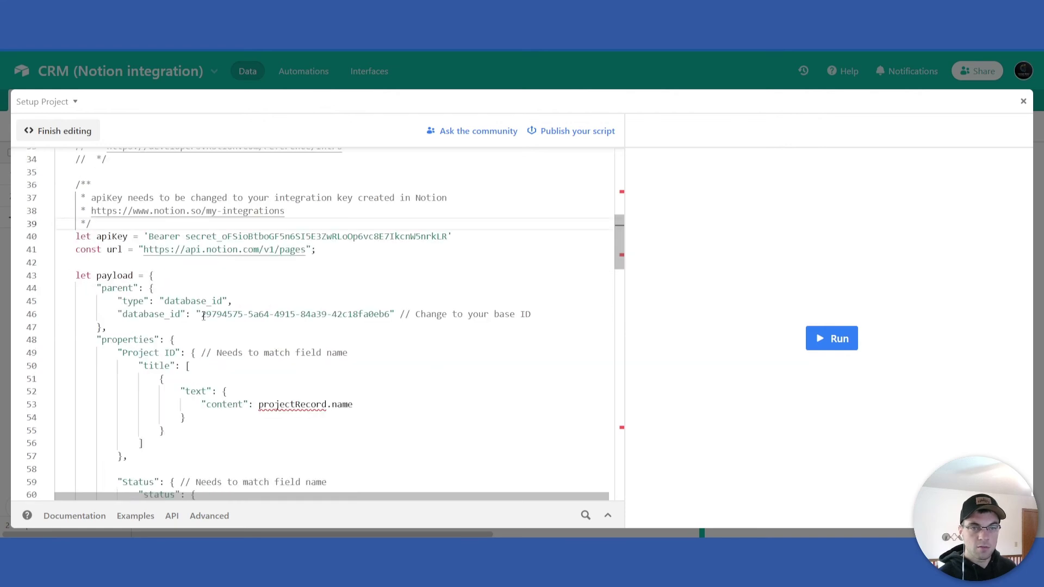
left_click_drag(204, 316, 385, 314)
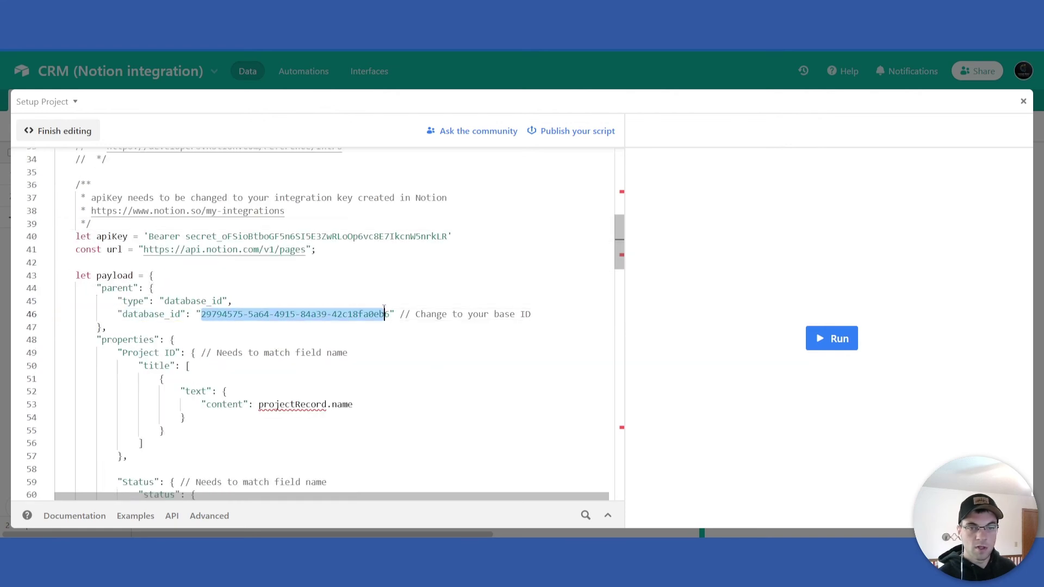
left_click(430, 327)
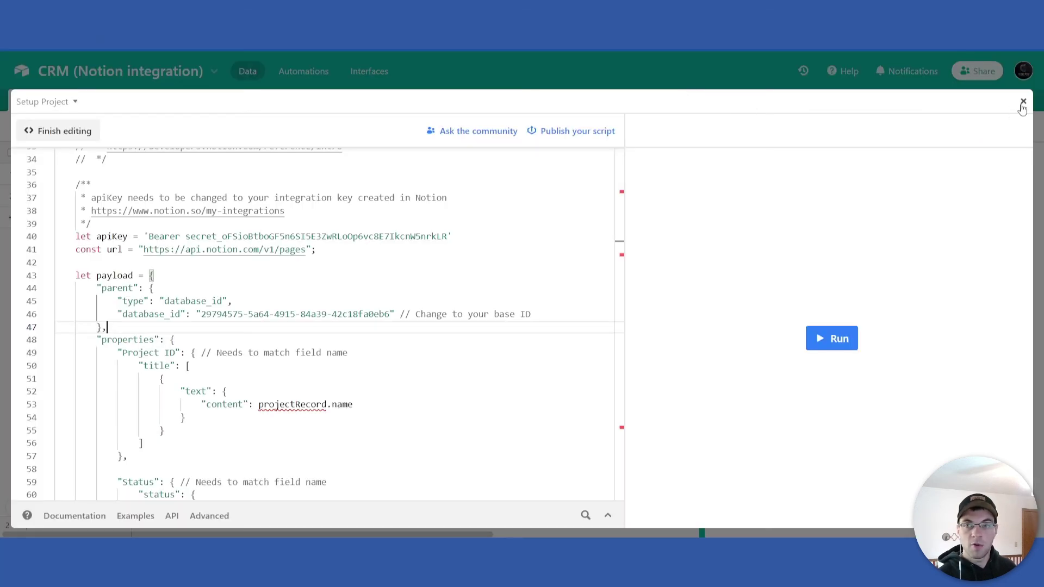
left_click(1024, 102)
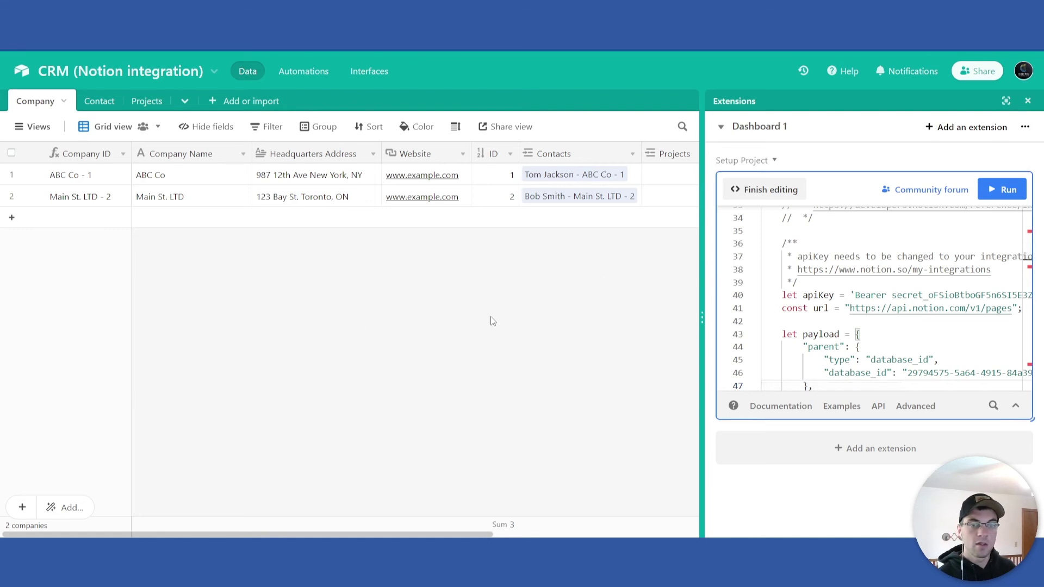
Step: Create the 'Road work' project for ABC Co with the ABC Co contact, producing 'ABC Co - 1 - Road work - 21'
left_click(1028, 101)
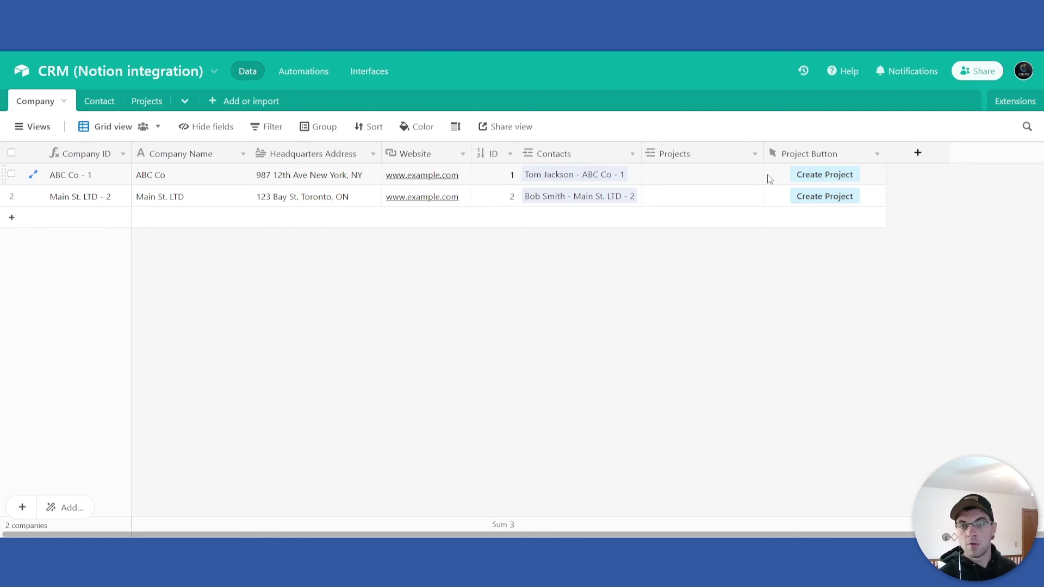
left_click(827, 175)
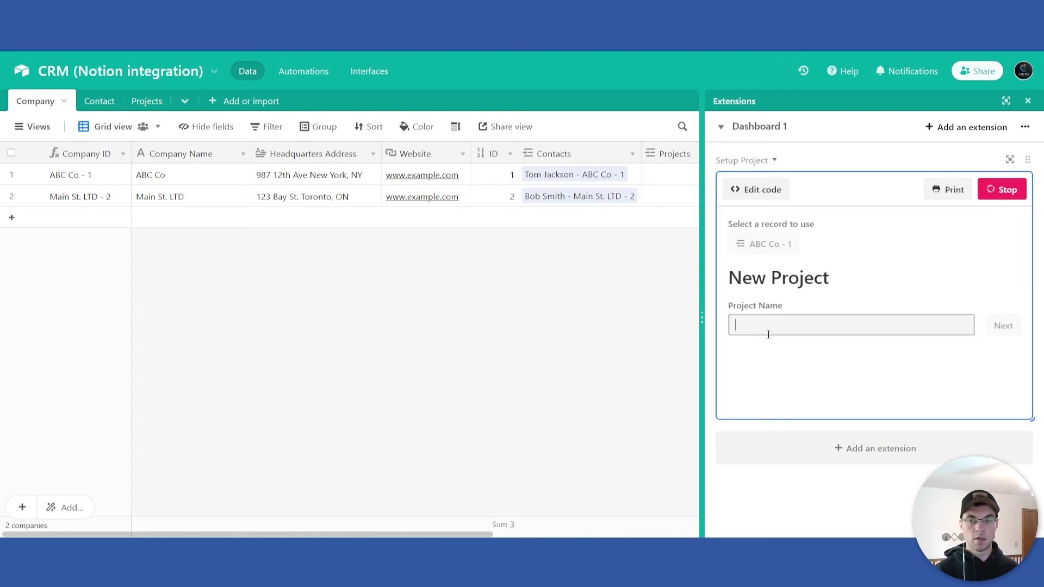
type("Road work")
key("Return")
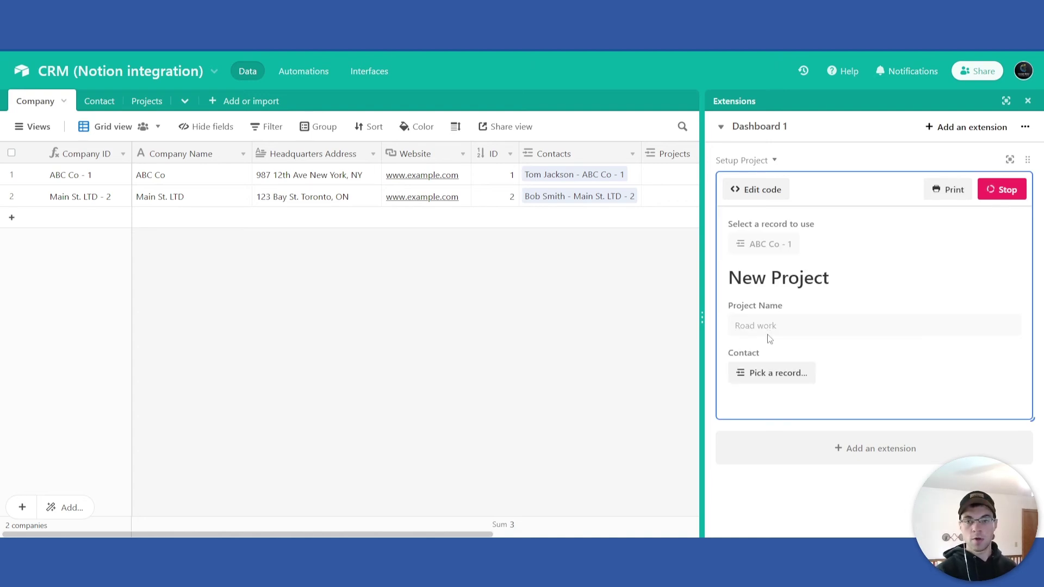
left_click(767, 372)
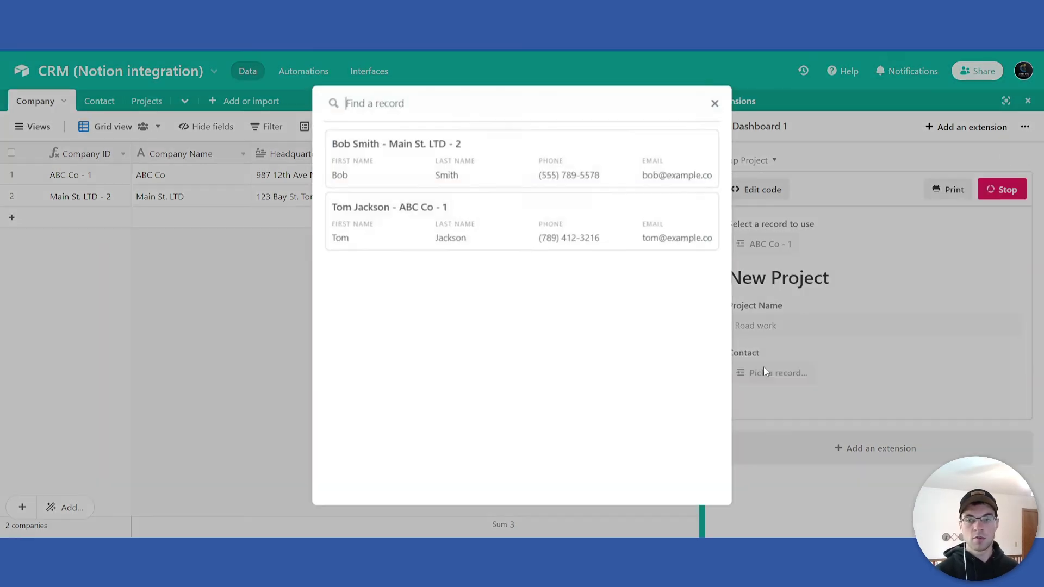
left_click(458, 219)
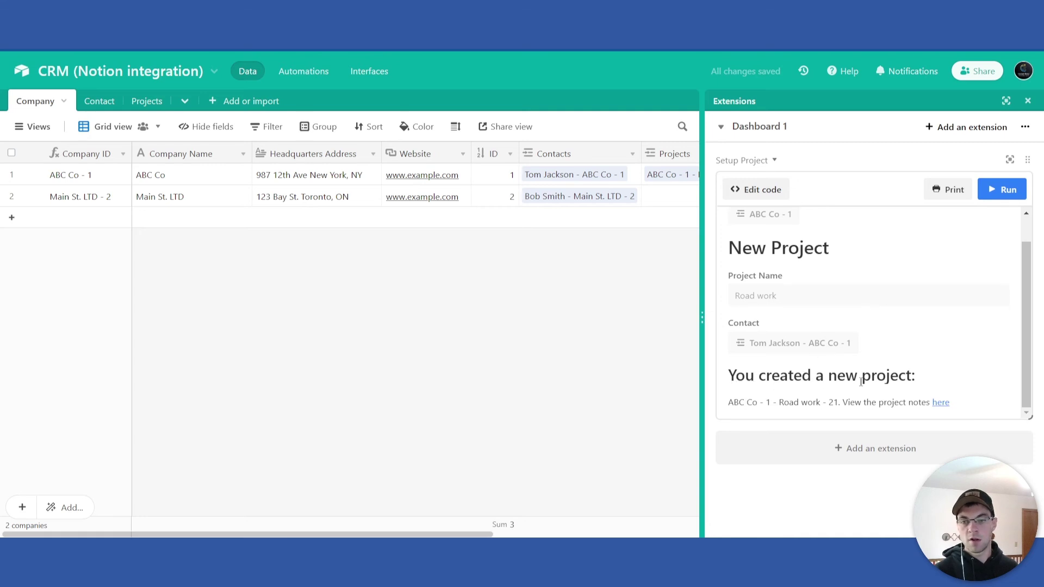
left_click_drag(731, 403, 876, 405)
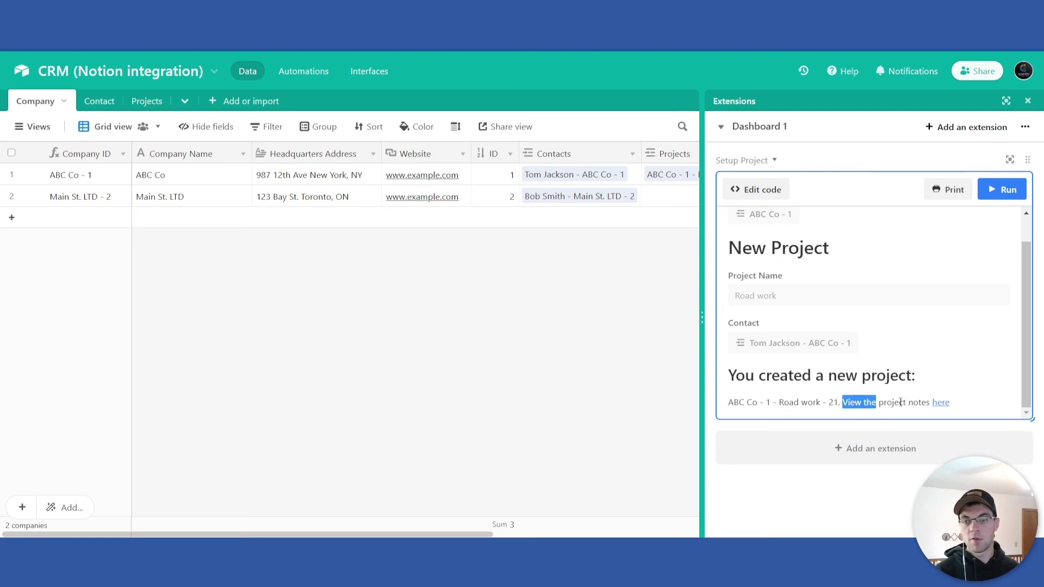
left_click(966, 402)
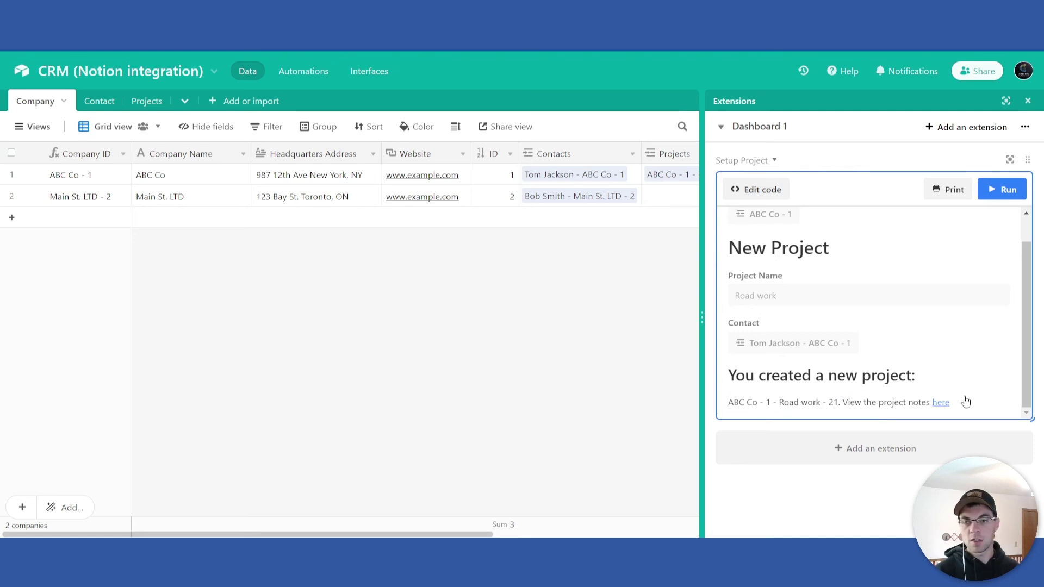
left_click(1029, 102)
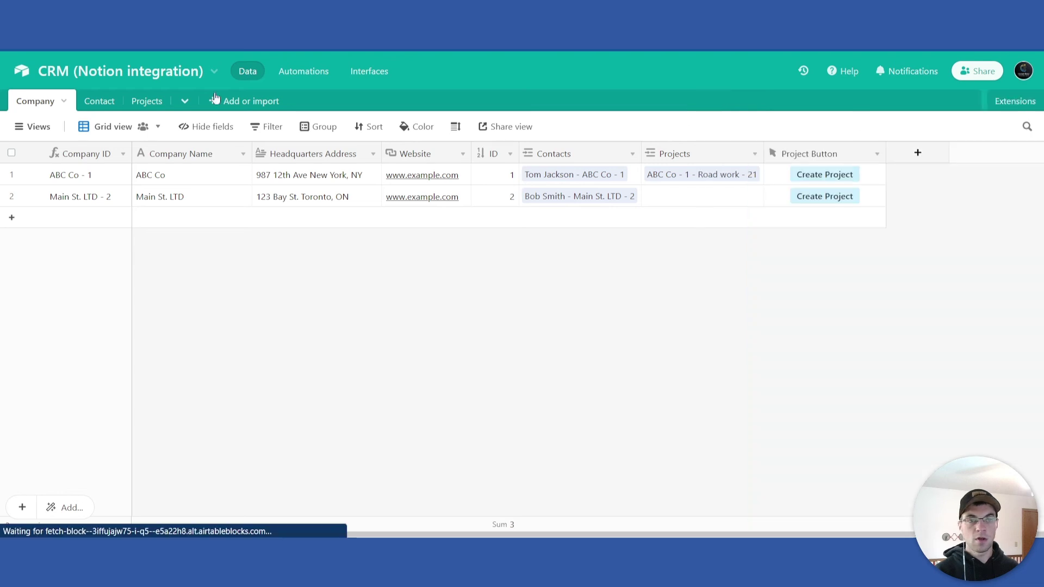
Step: Switch to the Projects table and review the Notion page's three to-do items under Project Notes
left_click(146, 103)
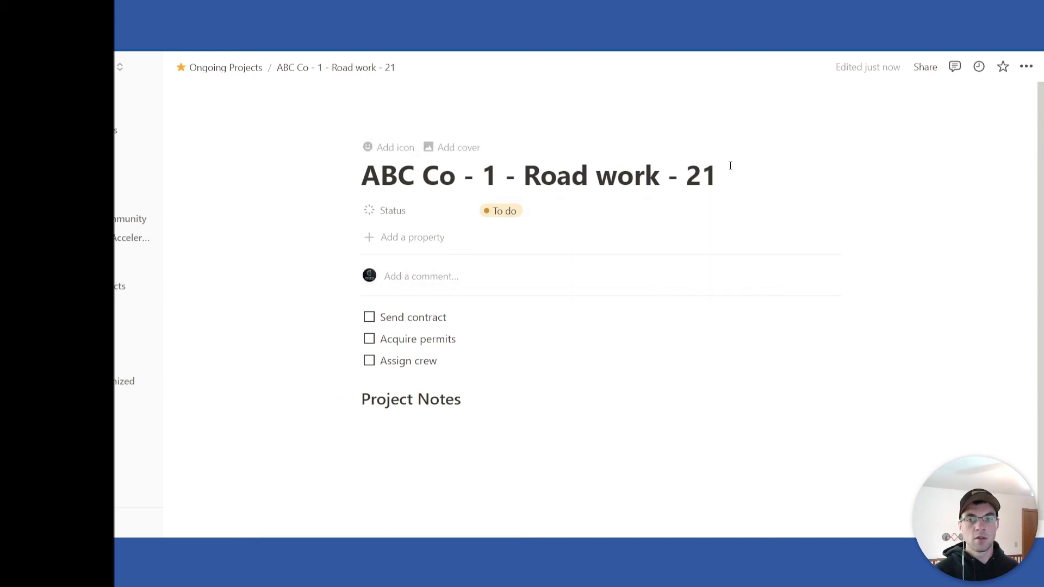
scroll(713, 285, "down", 1)
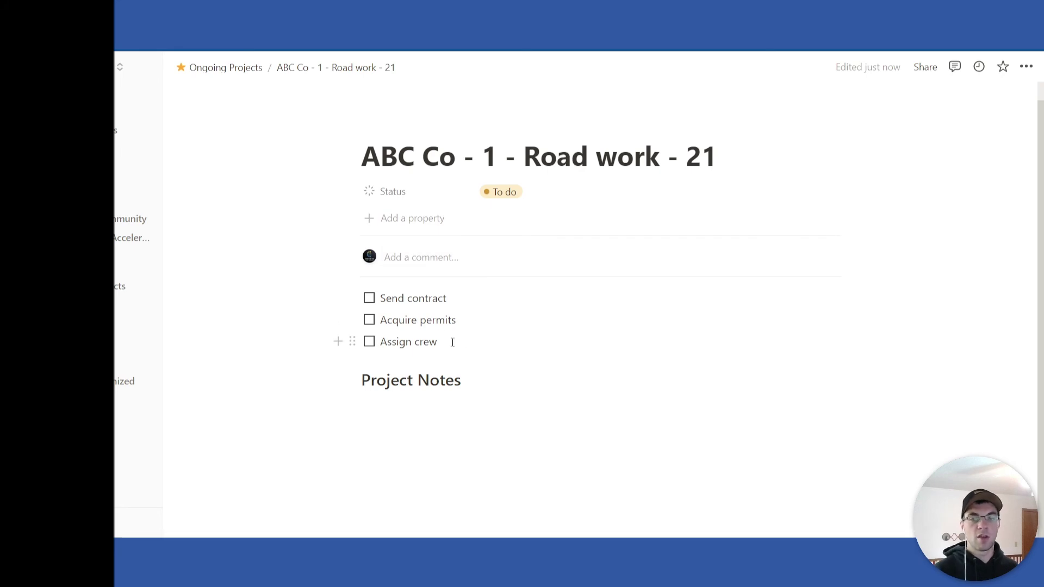
left_click_drag(452, 341, 368, 298)
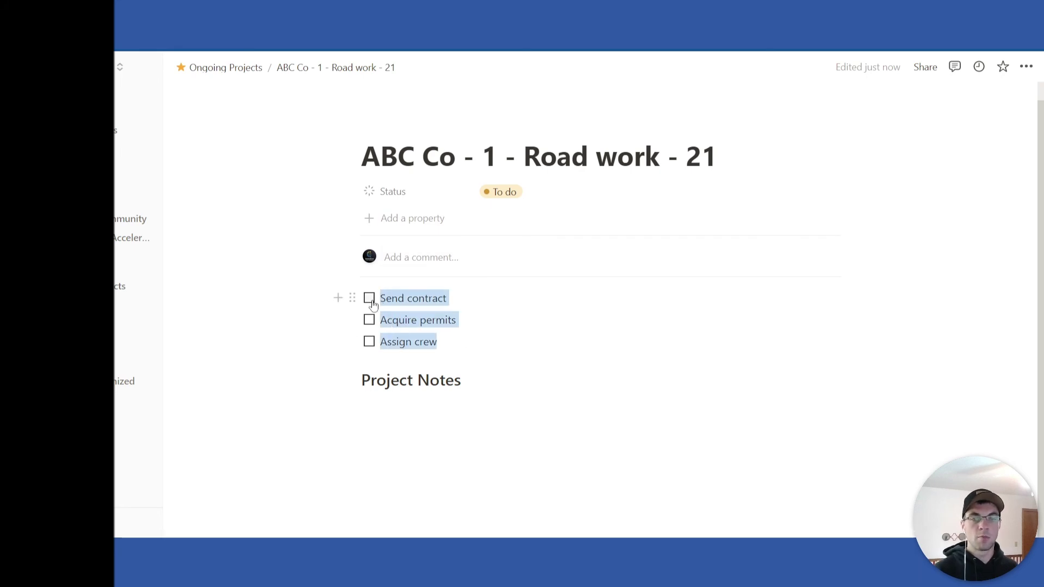
left_click(454, 337)
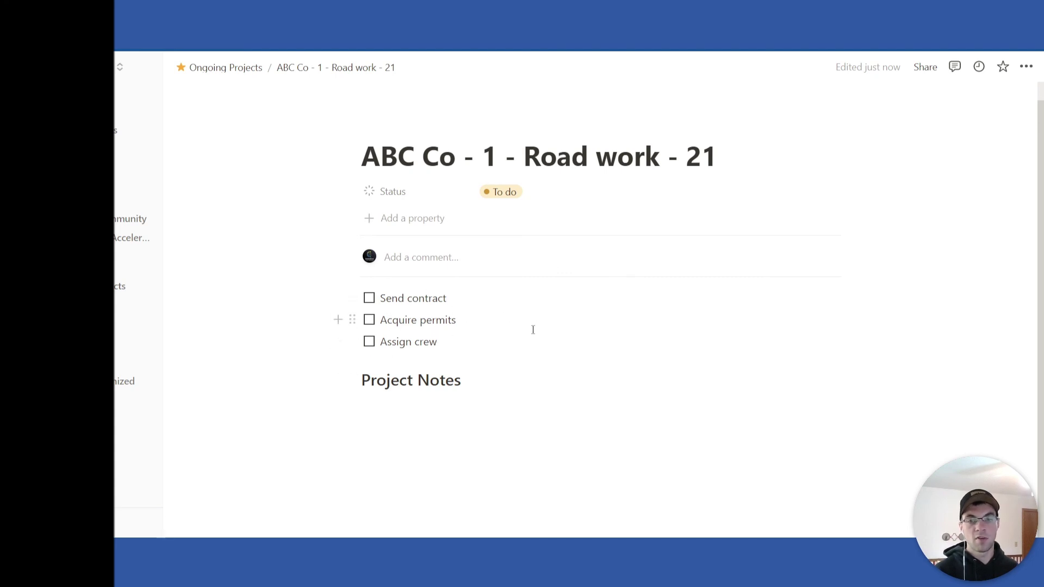
left_click(412, 403)
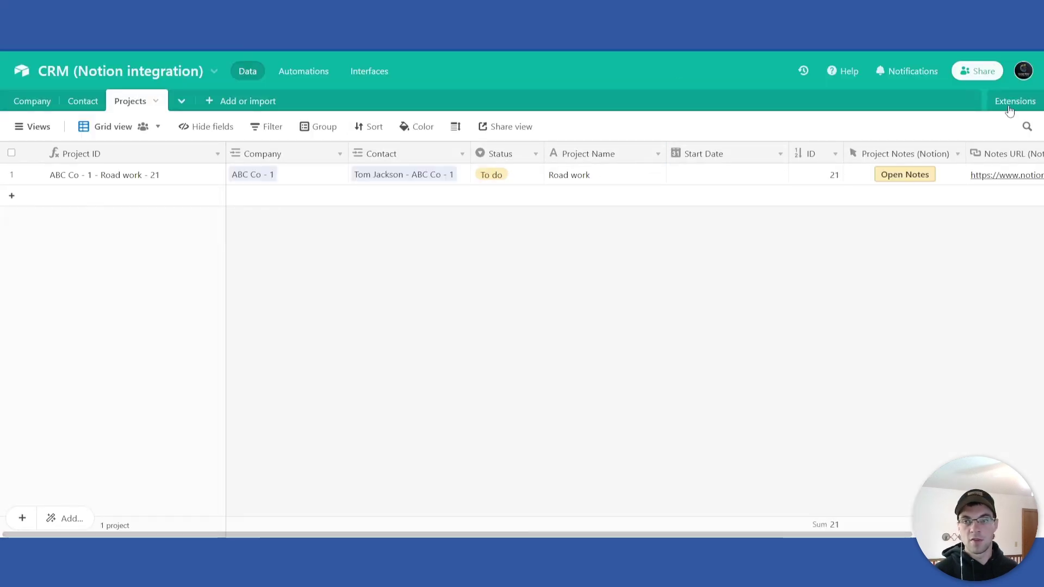
Step: Open the Extensions dashboard and bring up the Setup Project script in the code editor
left_click(1007, 104)
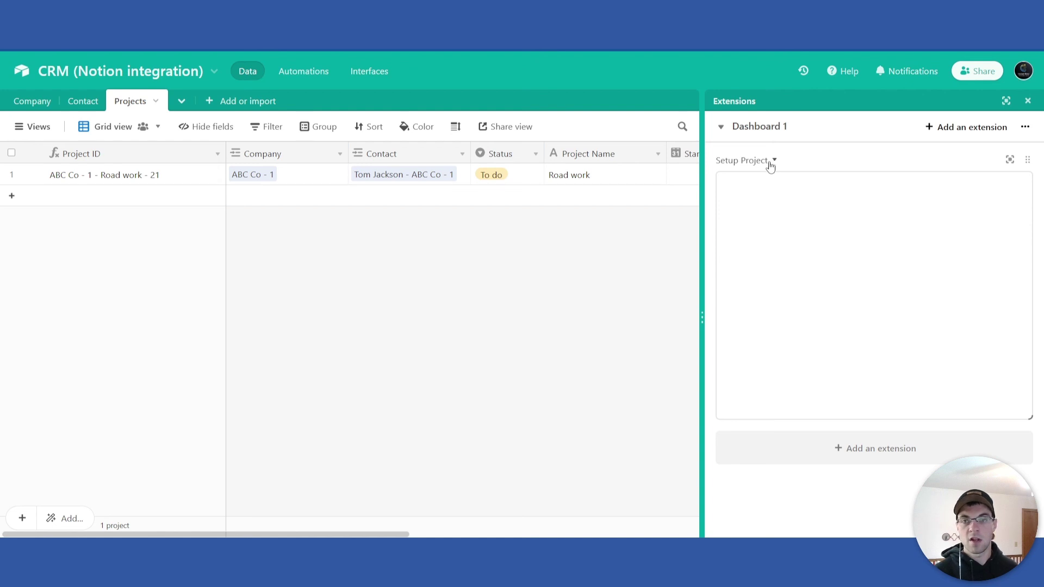
left_click(774, 161)
left_click(834, 136)
mouse_move(752, 156)
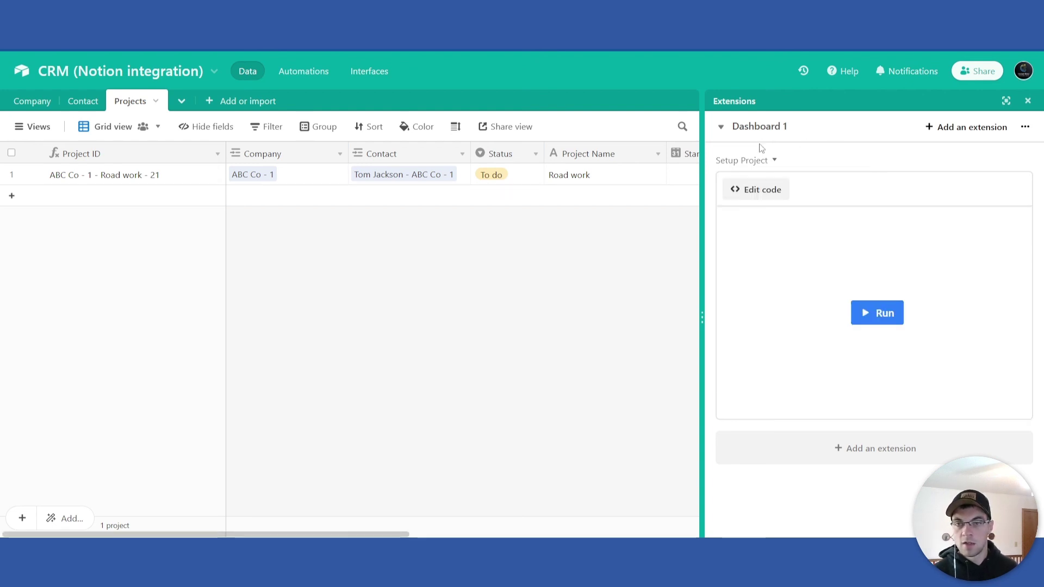
left_click(756, 188)
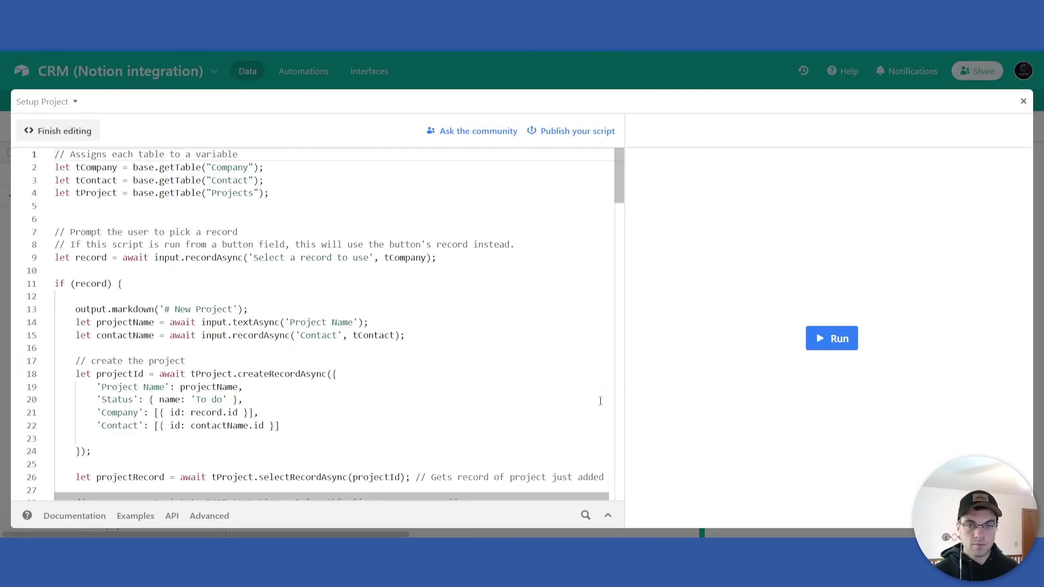
Step: Scroll the script to the Status field and the children to_do blocks in the Notion payload
scroll(168, 211, "down", 10)
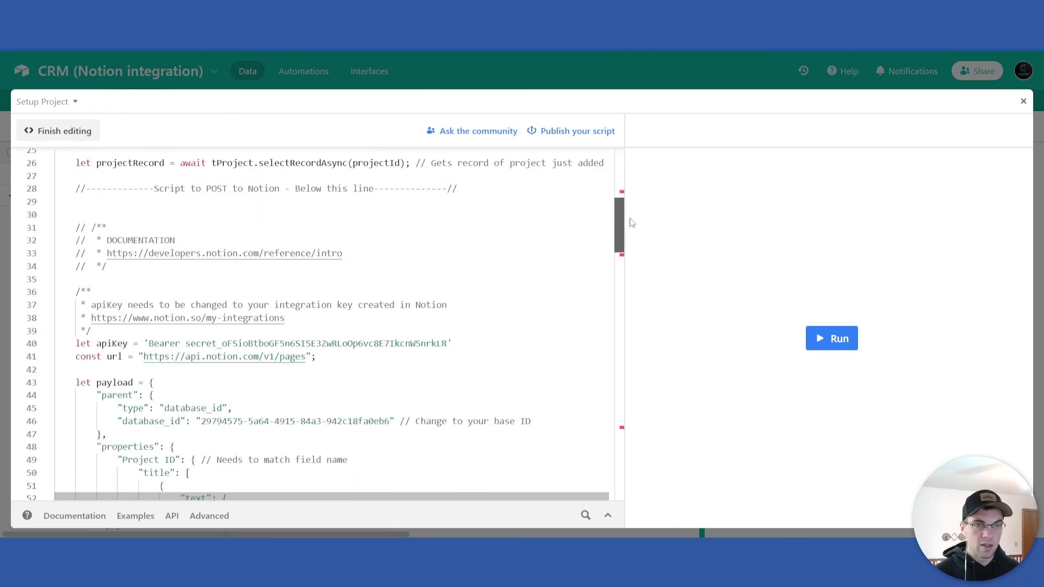
scroll(243, 188, "down", 2)
scroll(218, 193, "up", 2)
scroll(179, 197, "down", 5)
scroll(176, 200, "down", 3)
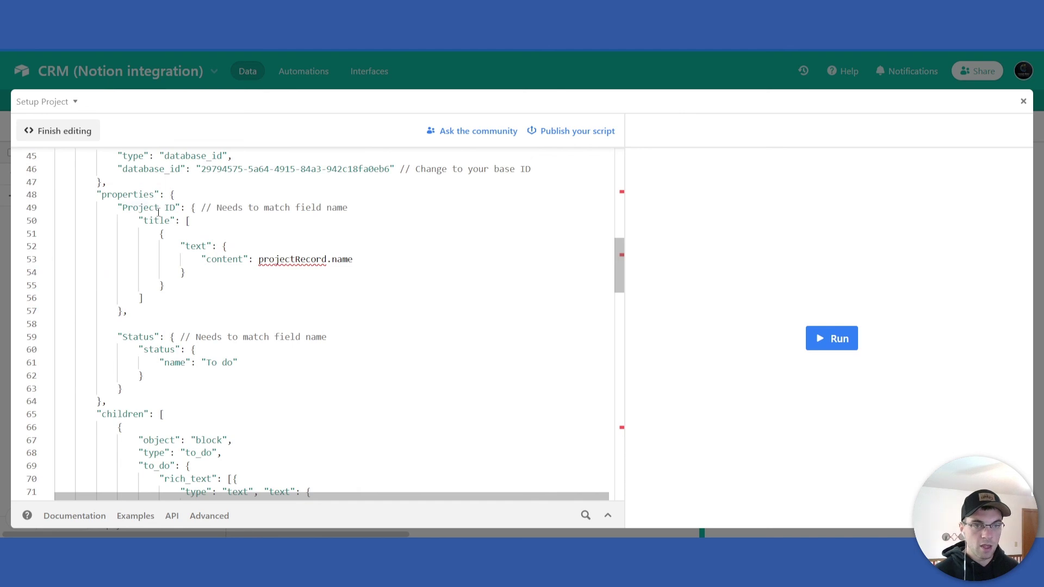
scroll(181, 197, "down", 2)
scroll(181, 196, "down", 2)
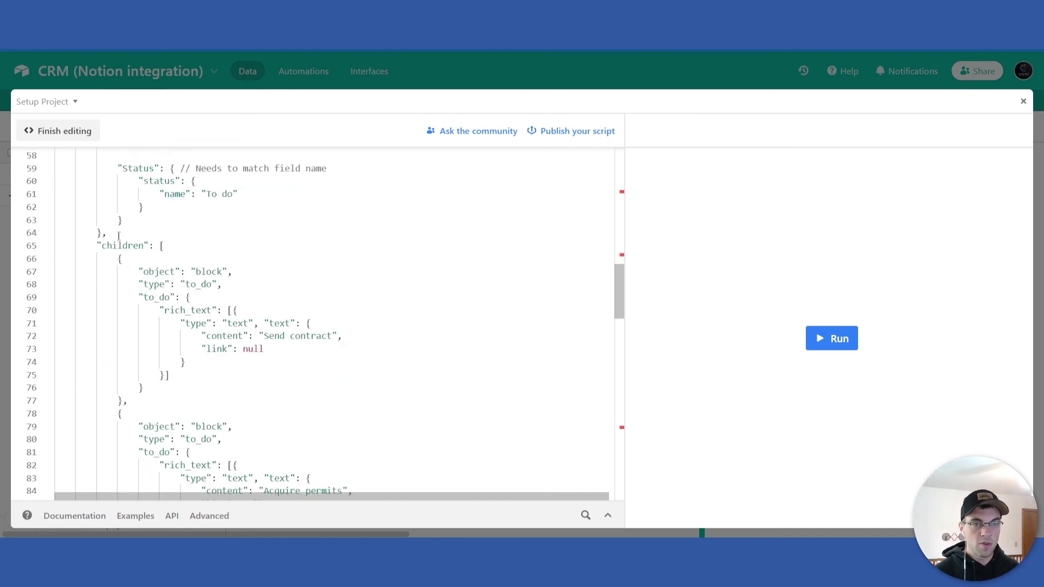
left_click_drag(99, 246, 290, 336)
scroll(305, 327, "down", 1)
left_click(270, 372)
scroll(252, 418, "down", 1)
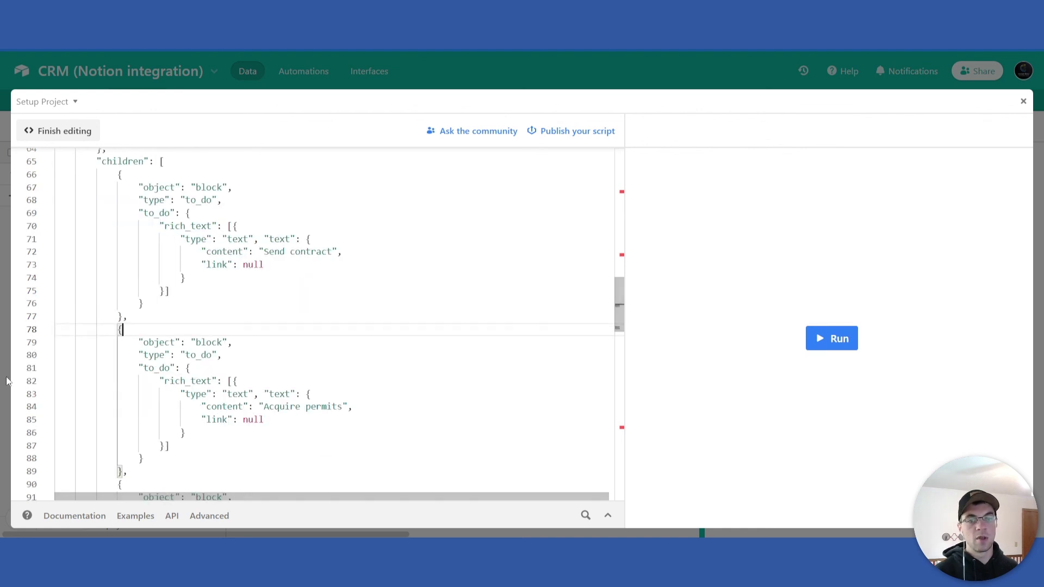
scroll(274, 335, "down", 1)
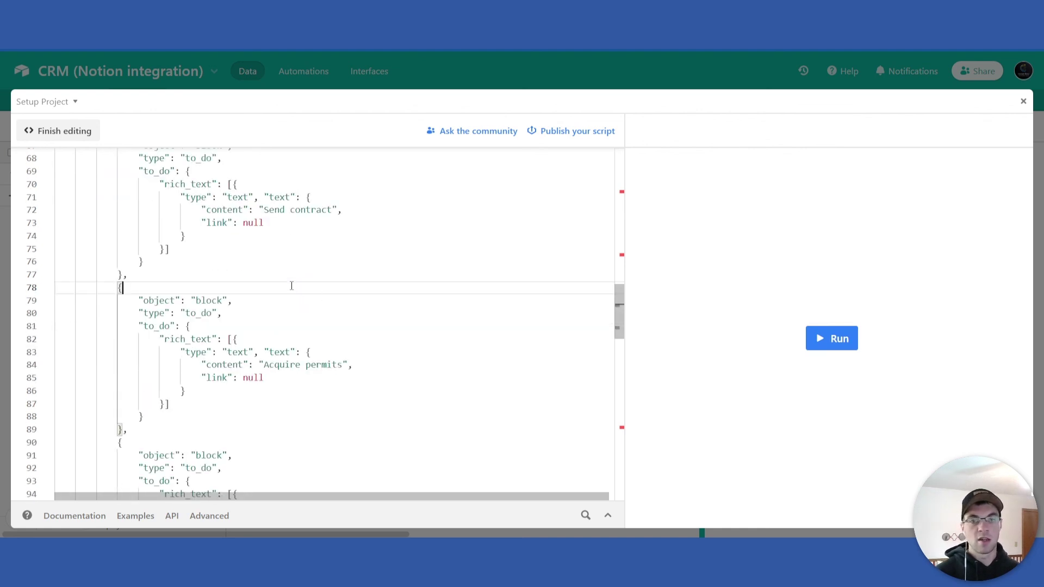
scroll(637, 302, "up", 3)
Step: Close the script editor and Extensions panel, leaving the Road work record in the Projects table
left_click(1024, 102)
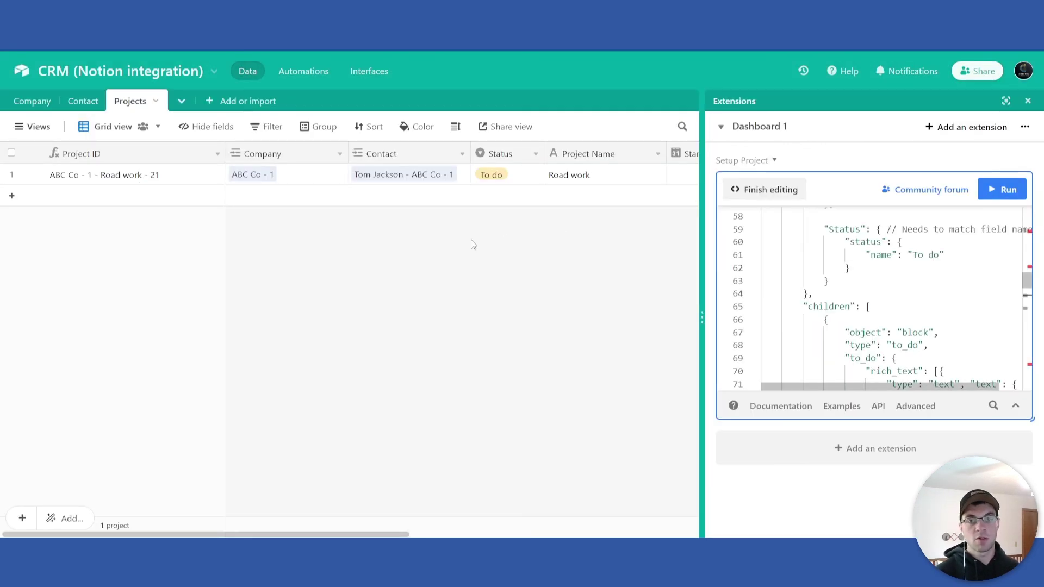